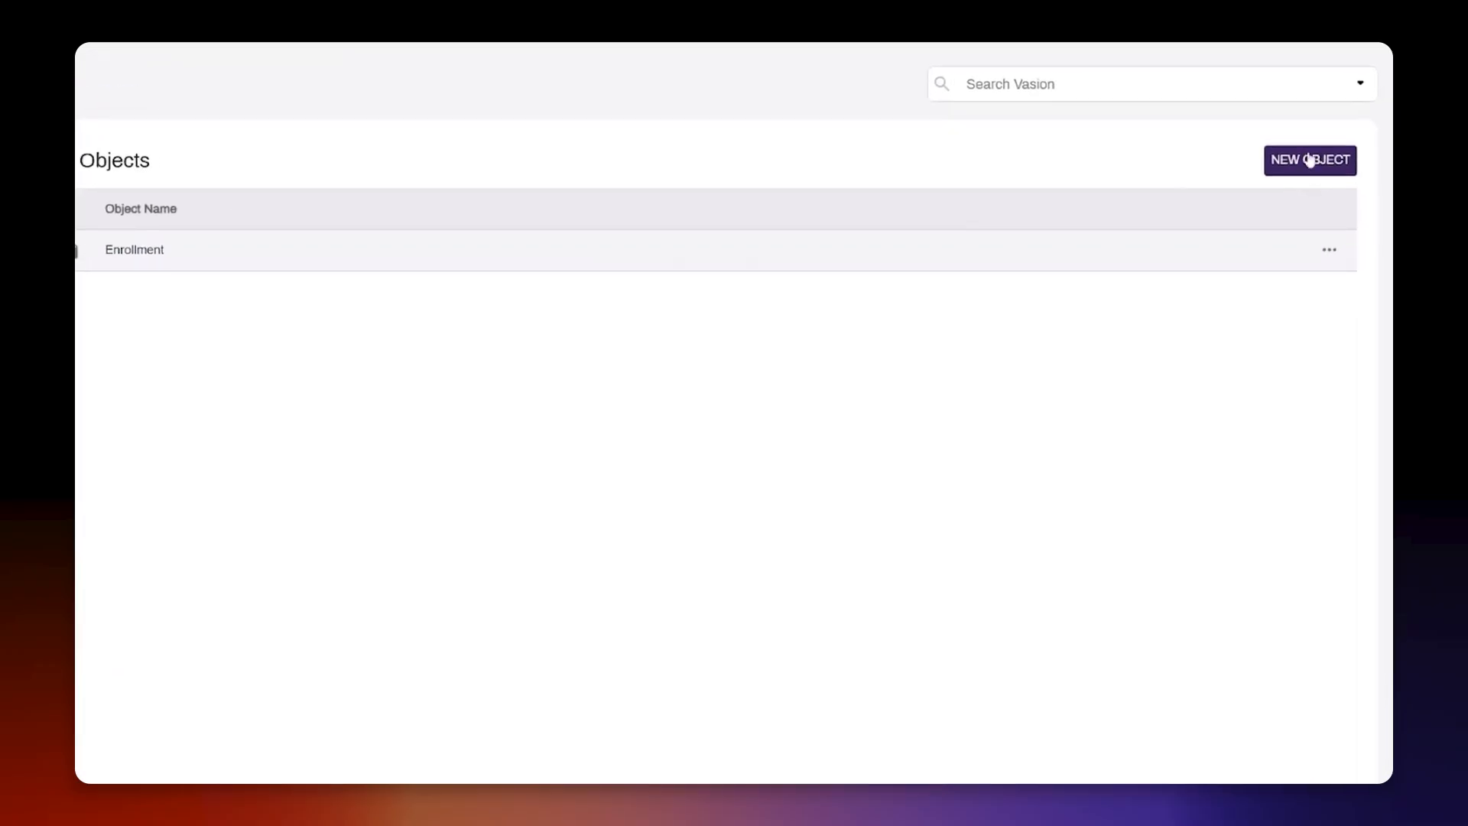
Create a new object named Enrollment and open its fields list
{"action": "left_click", "coordinate": [1334, 175]}
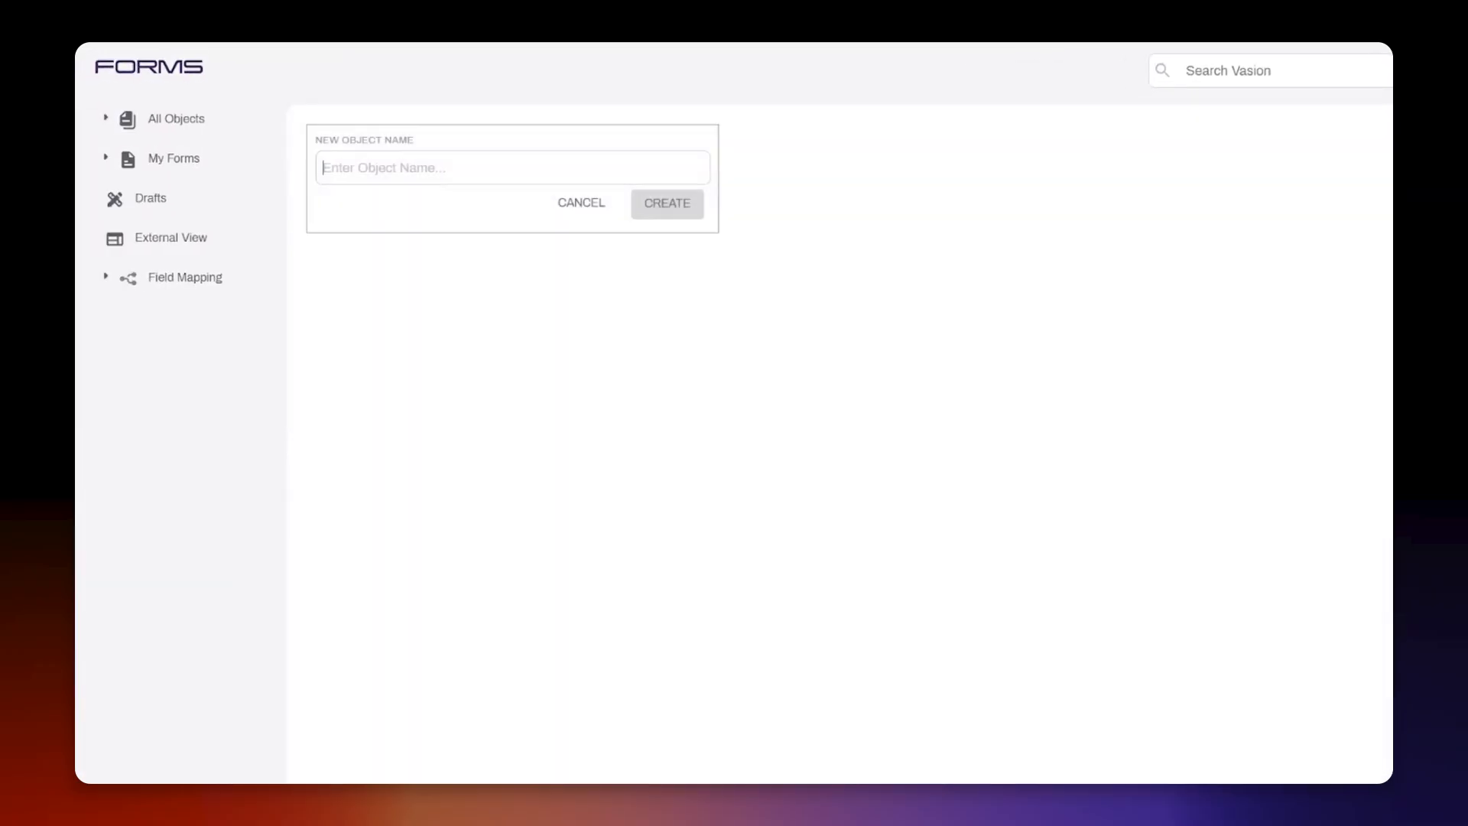
{"action": "type", "text": "Enrollment"}
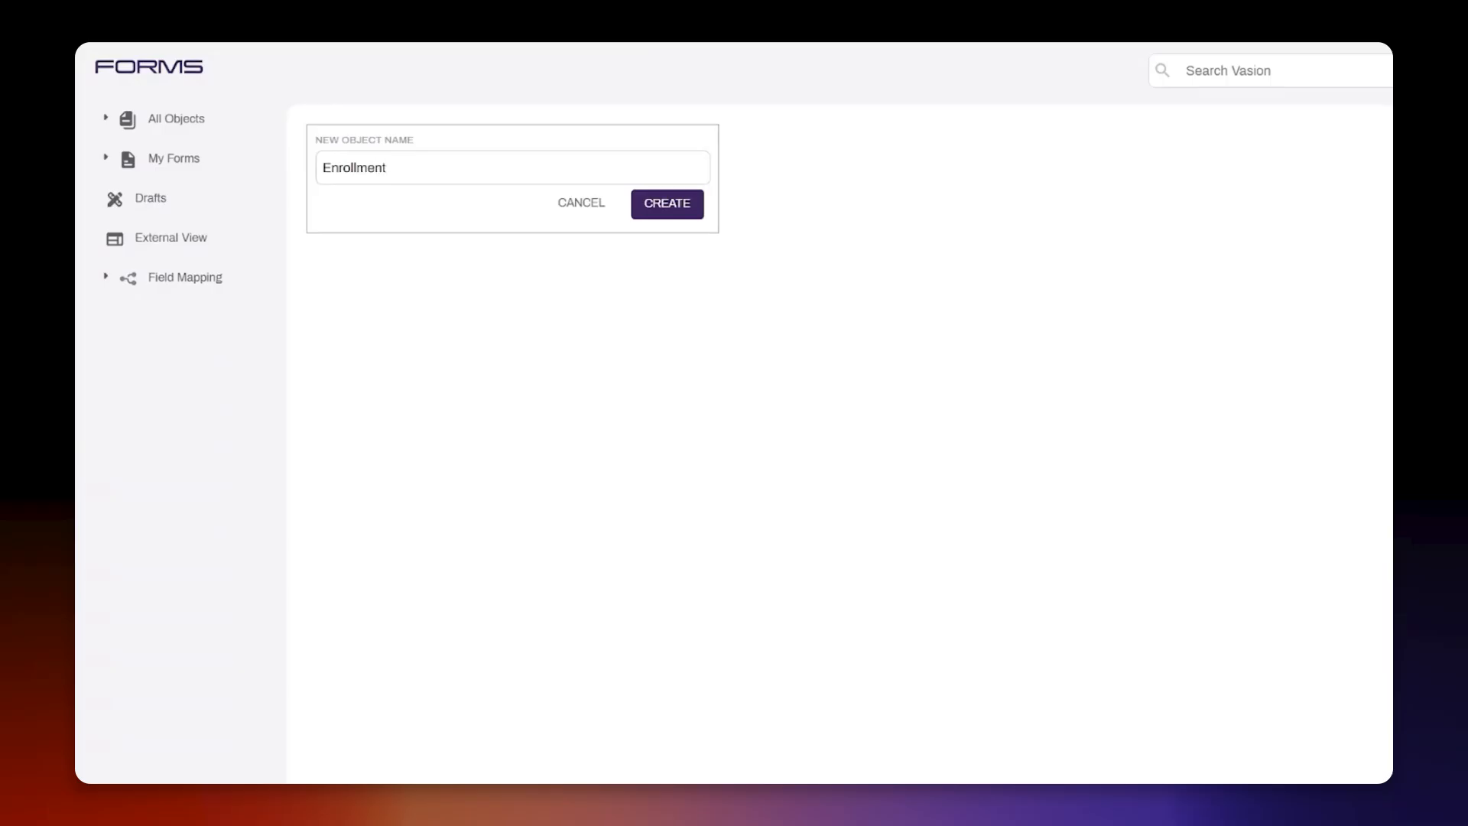
{"action": "left_click", "coordinate": [664, 206]}
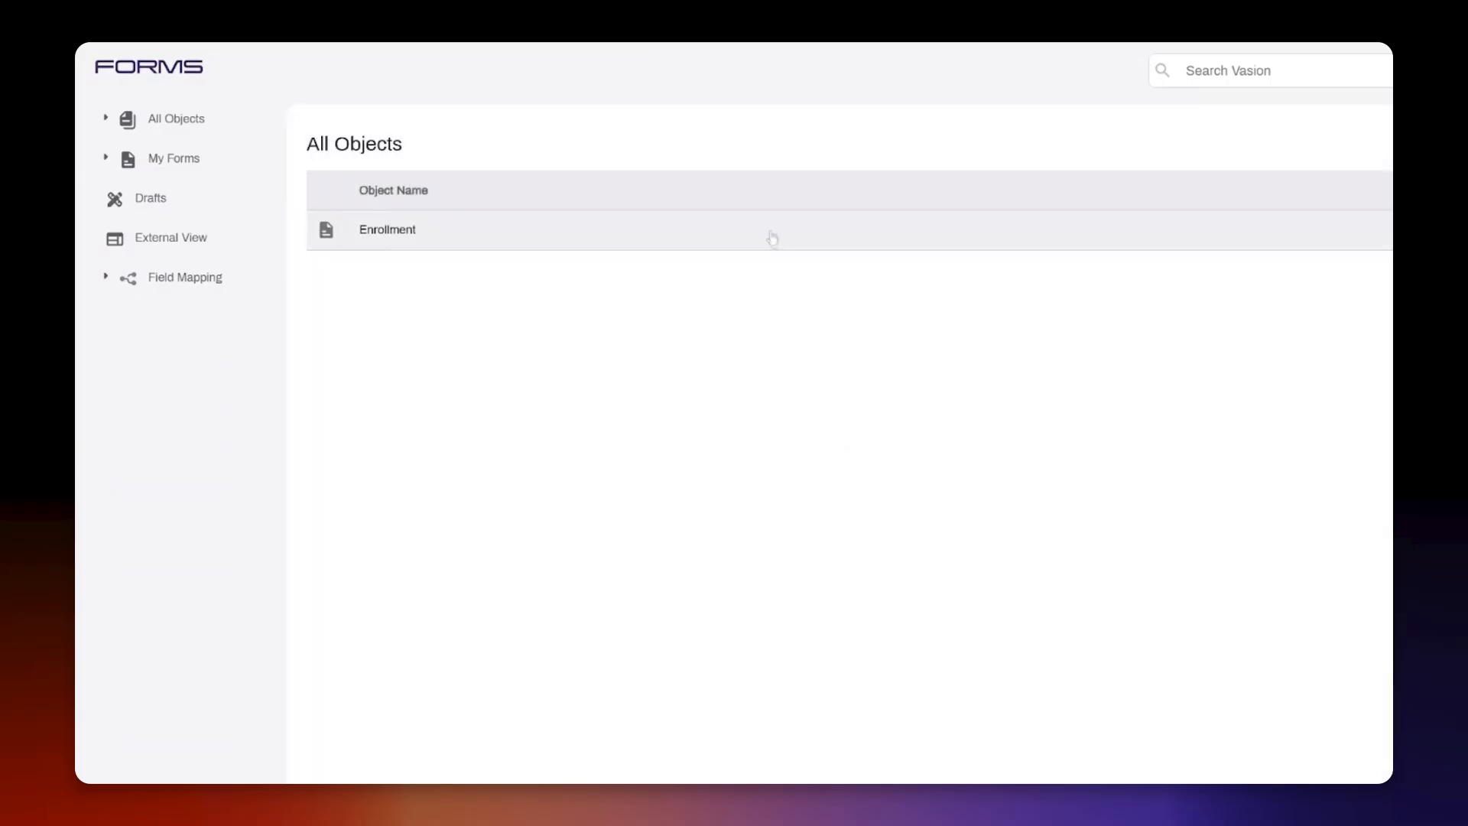
{"action": "left_click", "coordinate": [767, 230]}
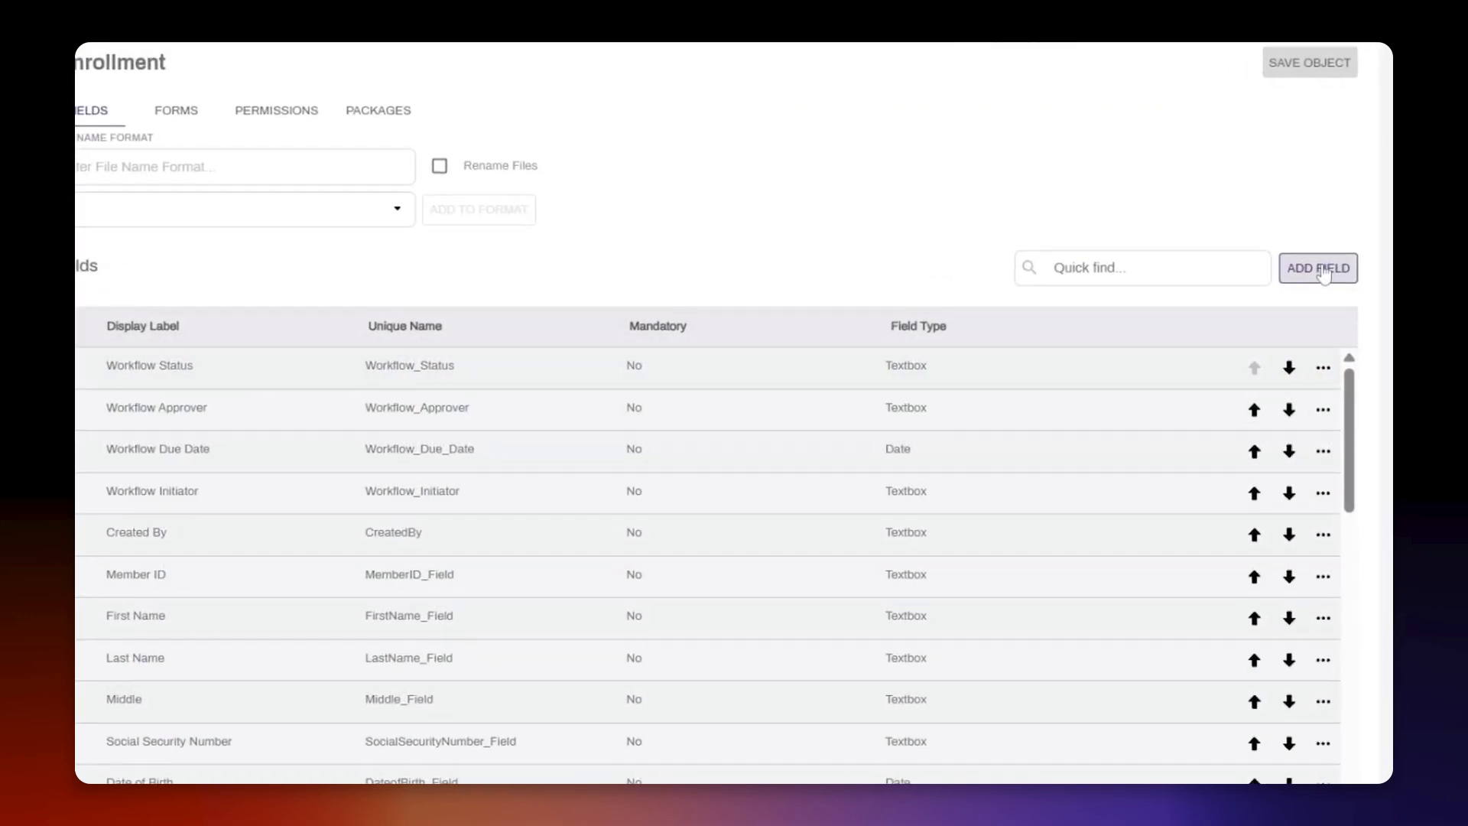
Add a First Name field of type Textbox to the Enrollment object
{"action": "left_click", "coordinate": [1323, 275]}
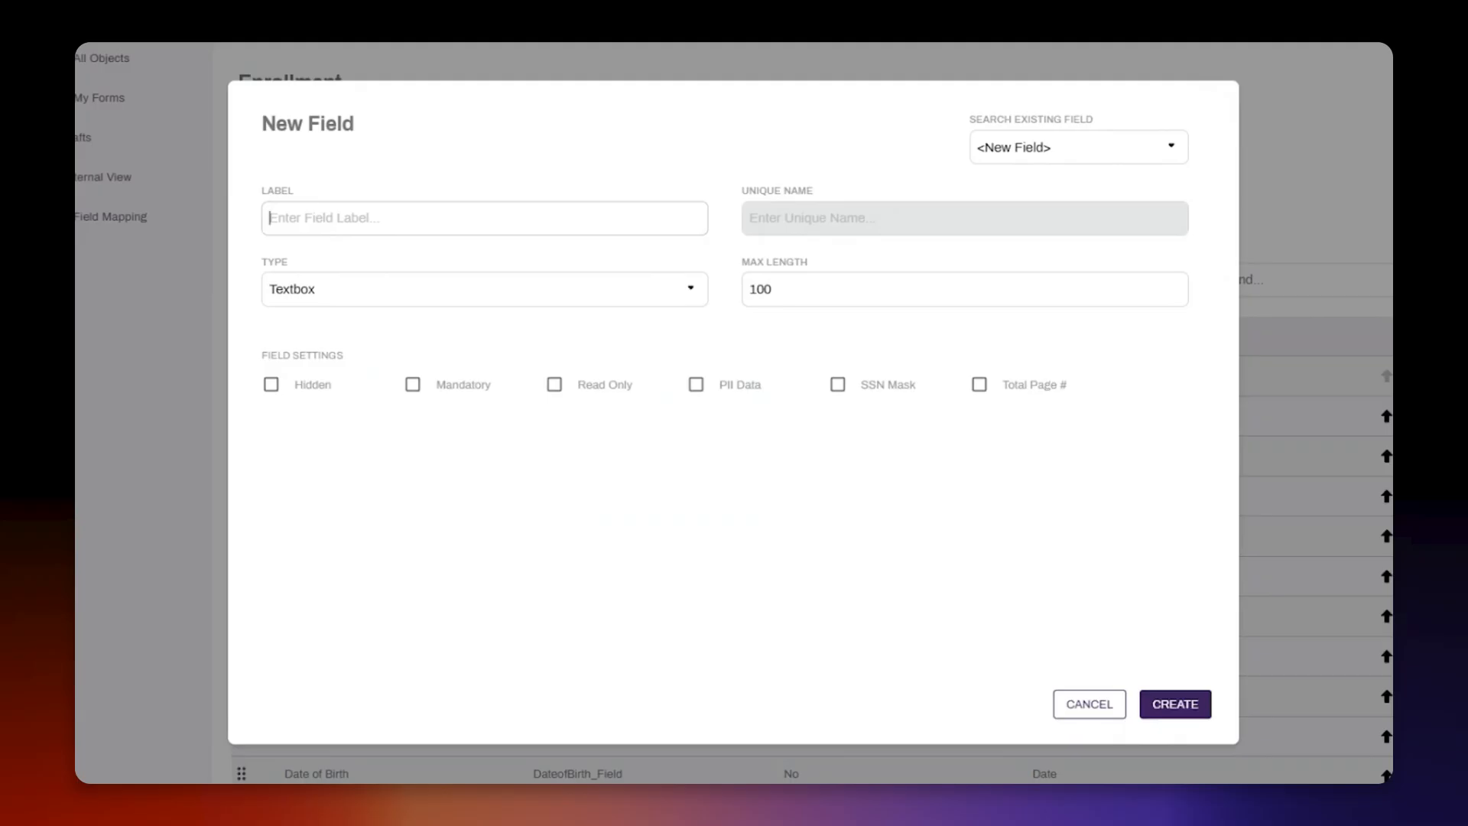
{"action": "type", "text": "First Name"}
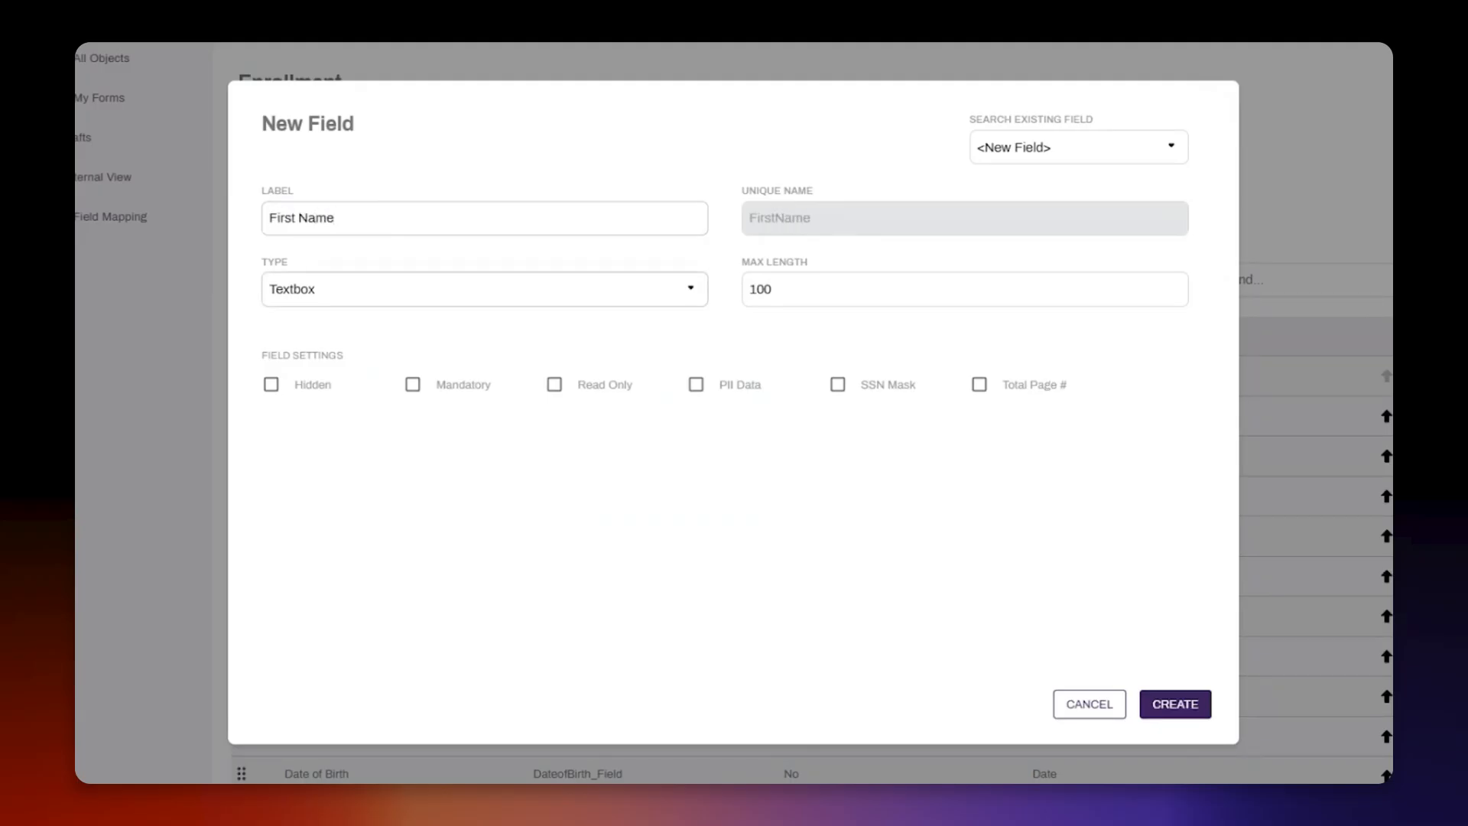
{"action": "left_click", "coordinate": [691, 295]}
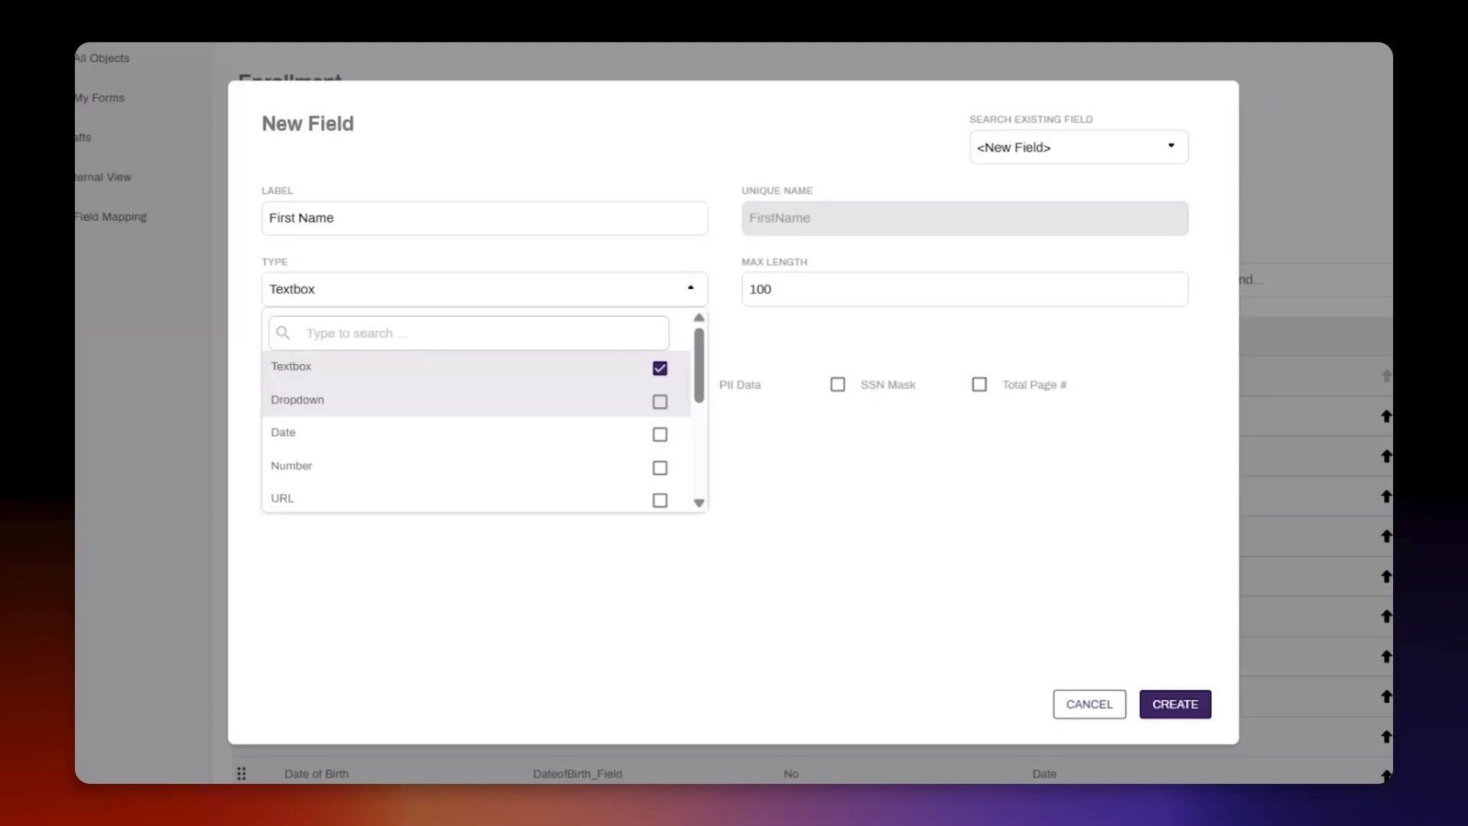
{"action": "scroll", "coordinate": [656, 409], "scroll_direction": "down", "scroll_amount": 2}
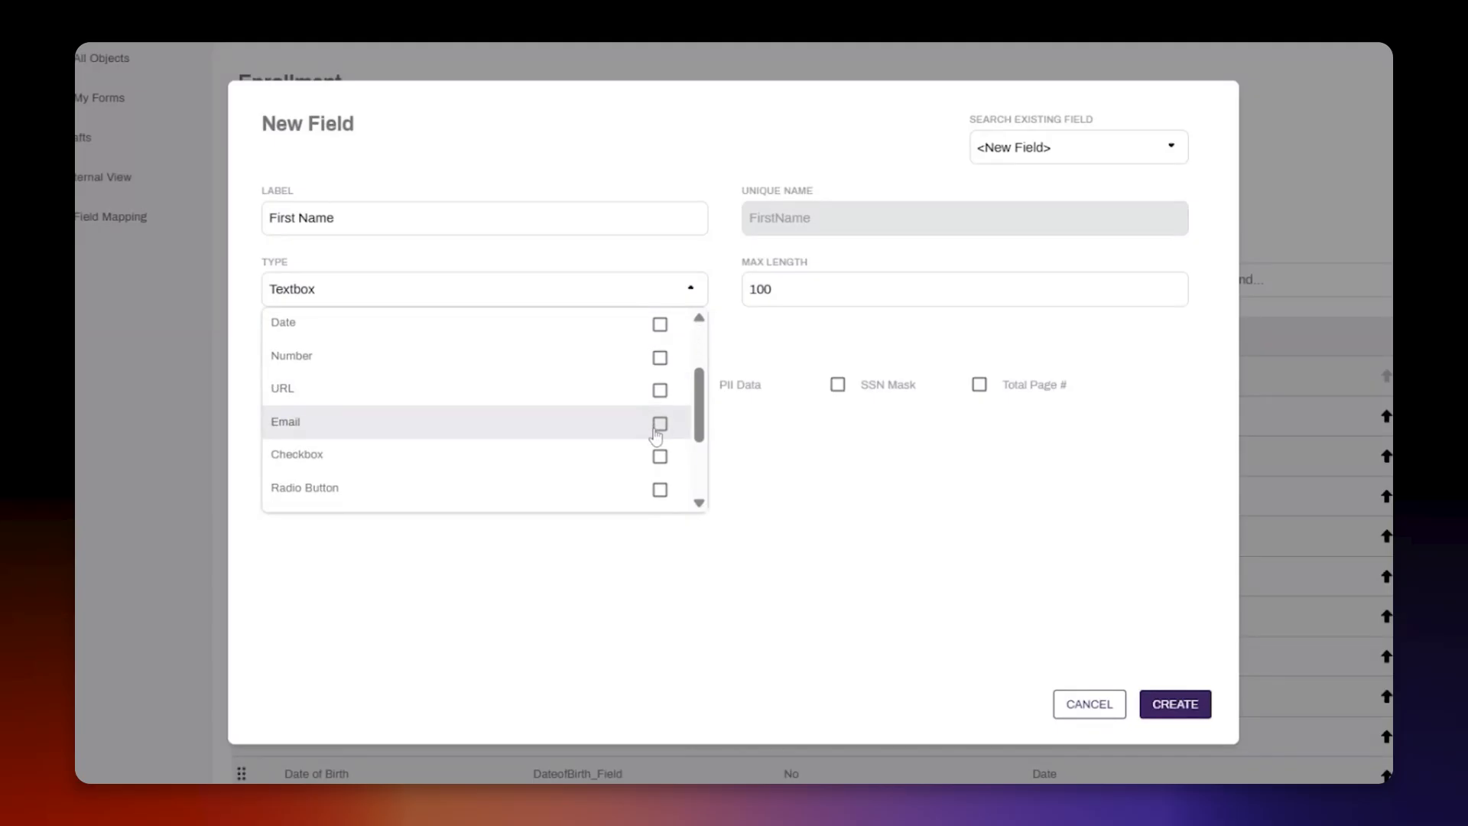
{"action": "scroll", "coordinate": [656, 434], "scroll_direction": "down", "scroll_amount": 2}
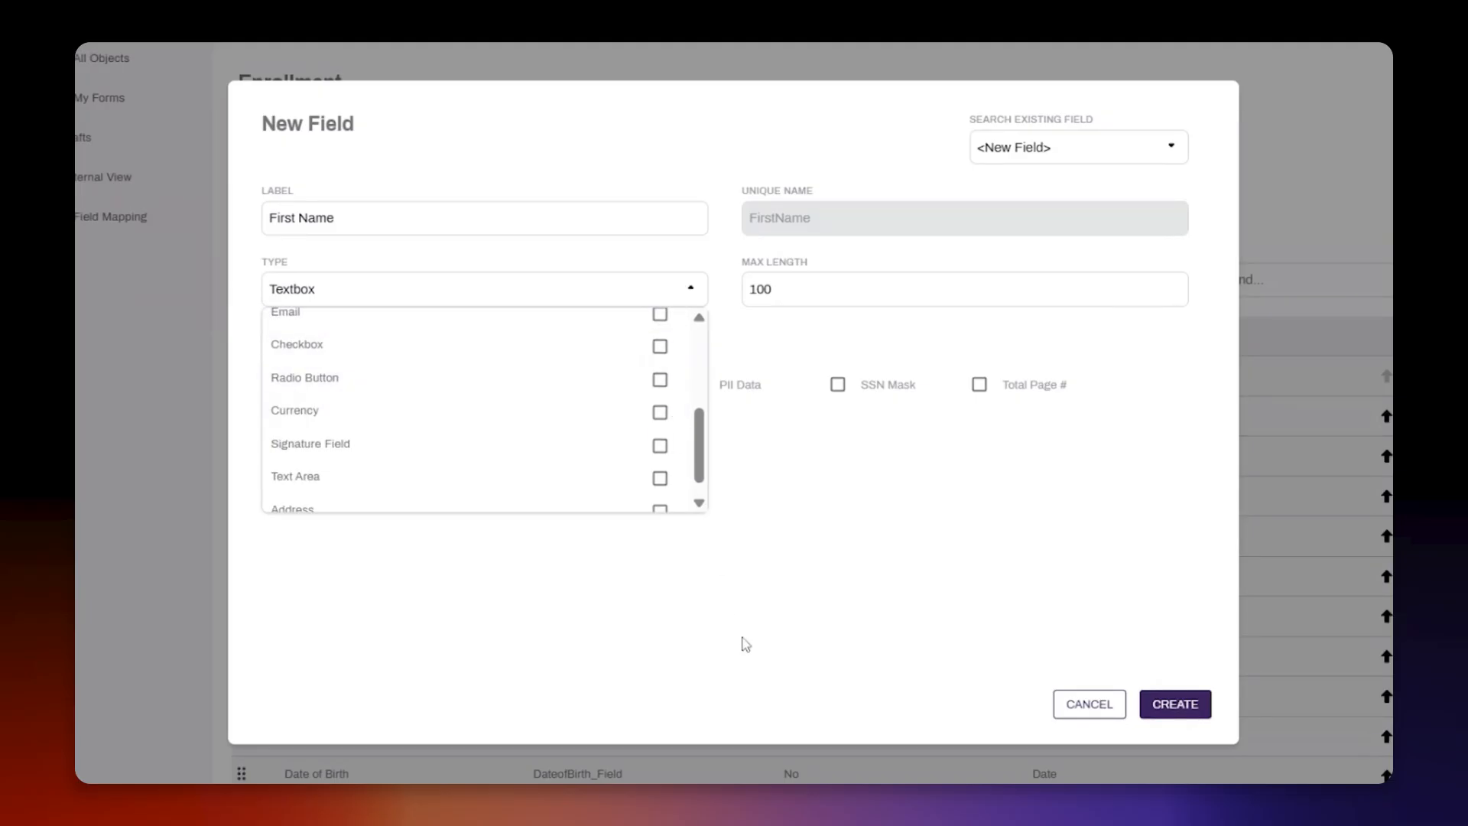
{"action": "left_click", "coordinate": [745, 642]}
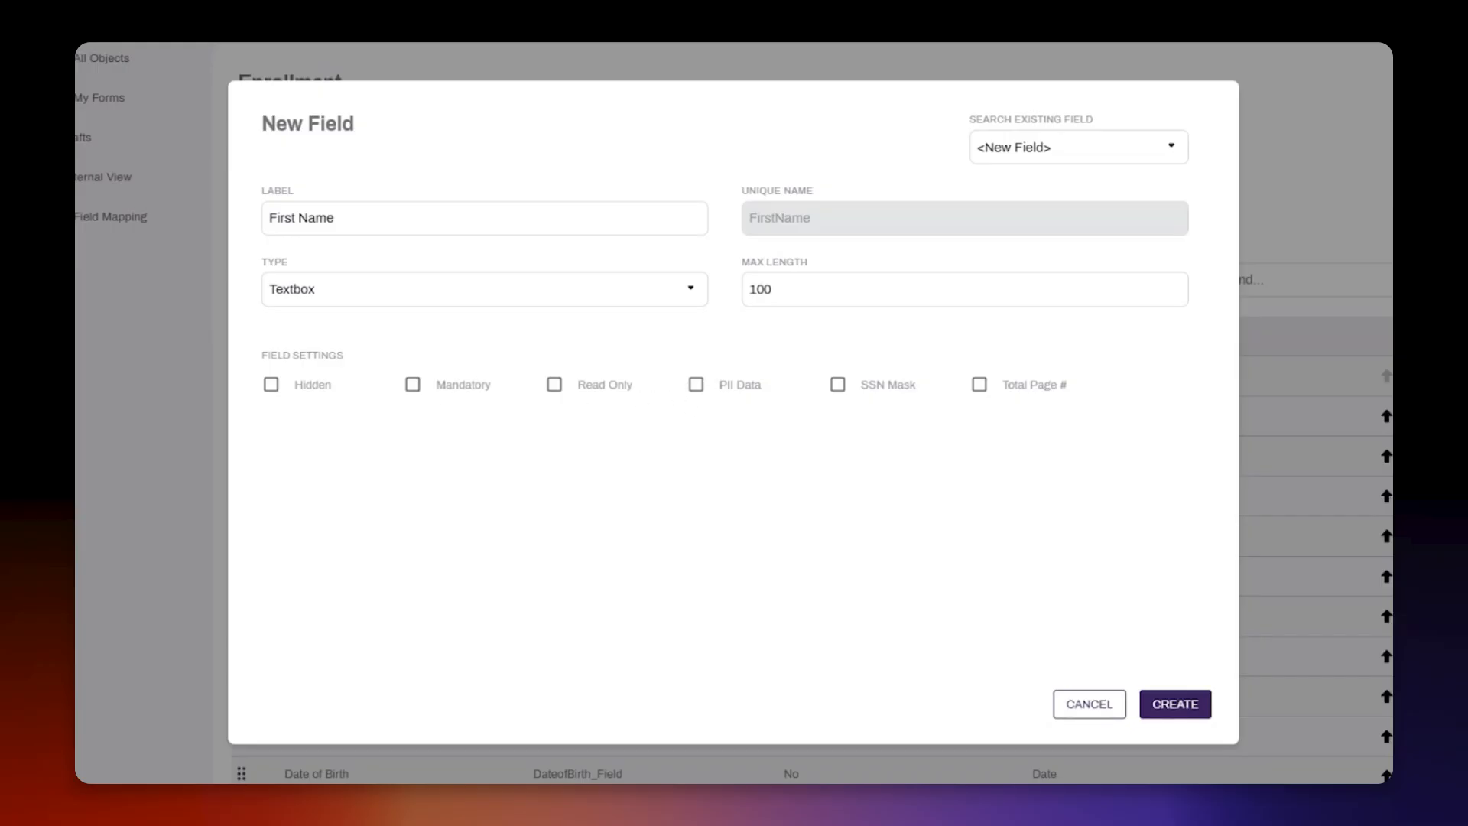
{"action": "left_click", "coordinate": [1160, 703]}
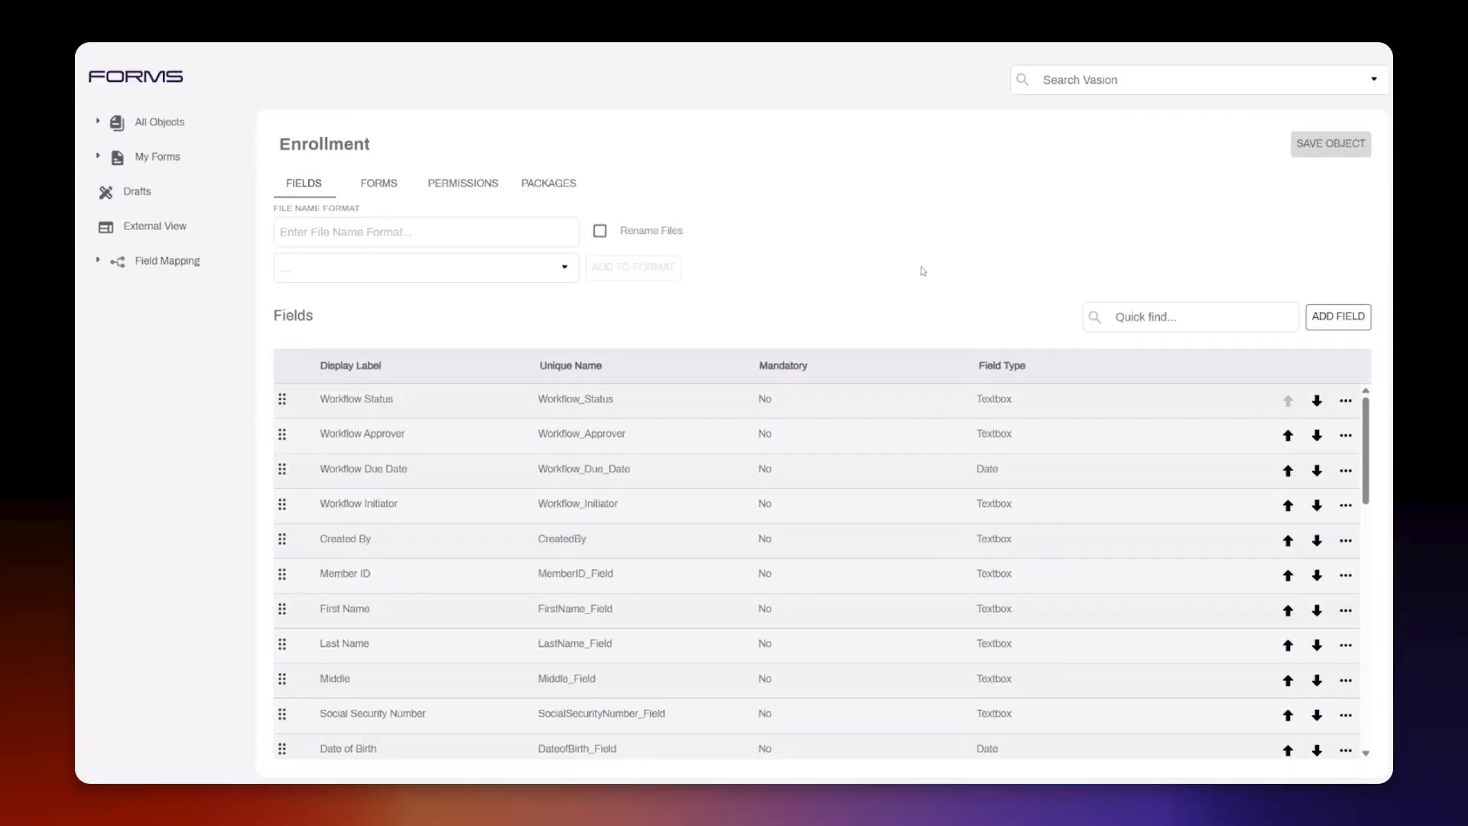
{"action": "scroll", "coordinate": [986, 459], "scroll_direction": "down", "scroll_amount": 5}
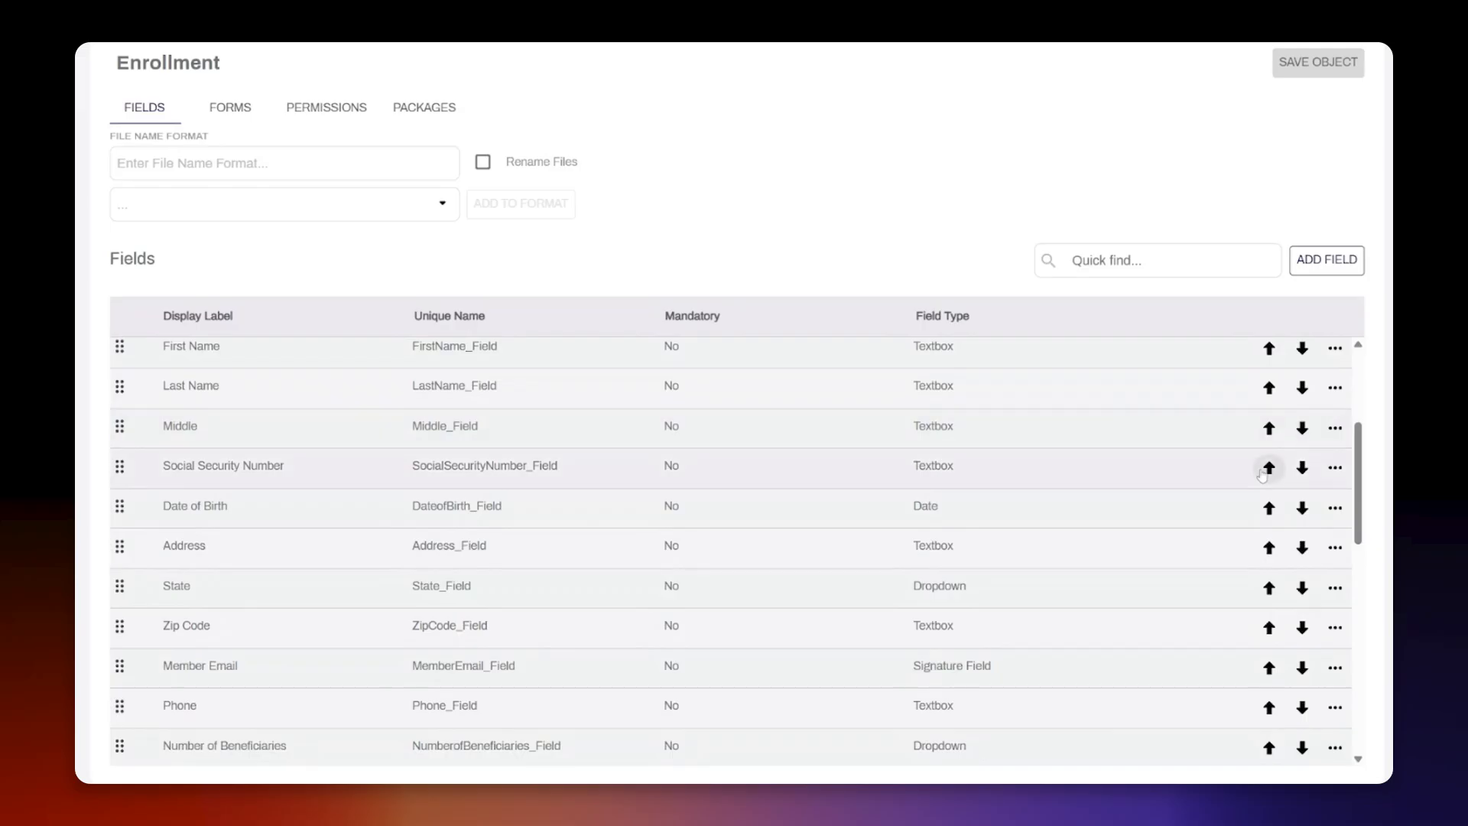
{"action": "left_click", "coordinate": [1335, 468]}
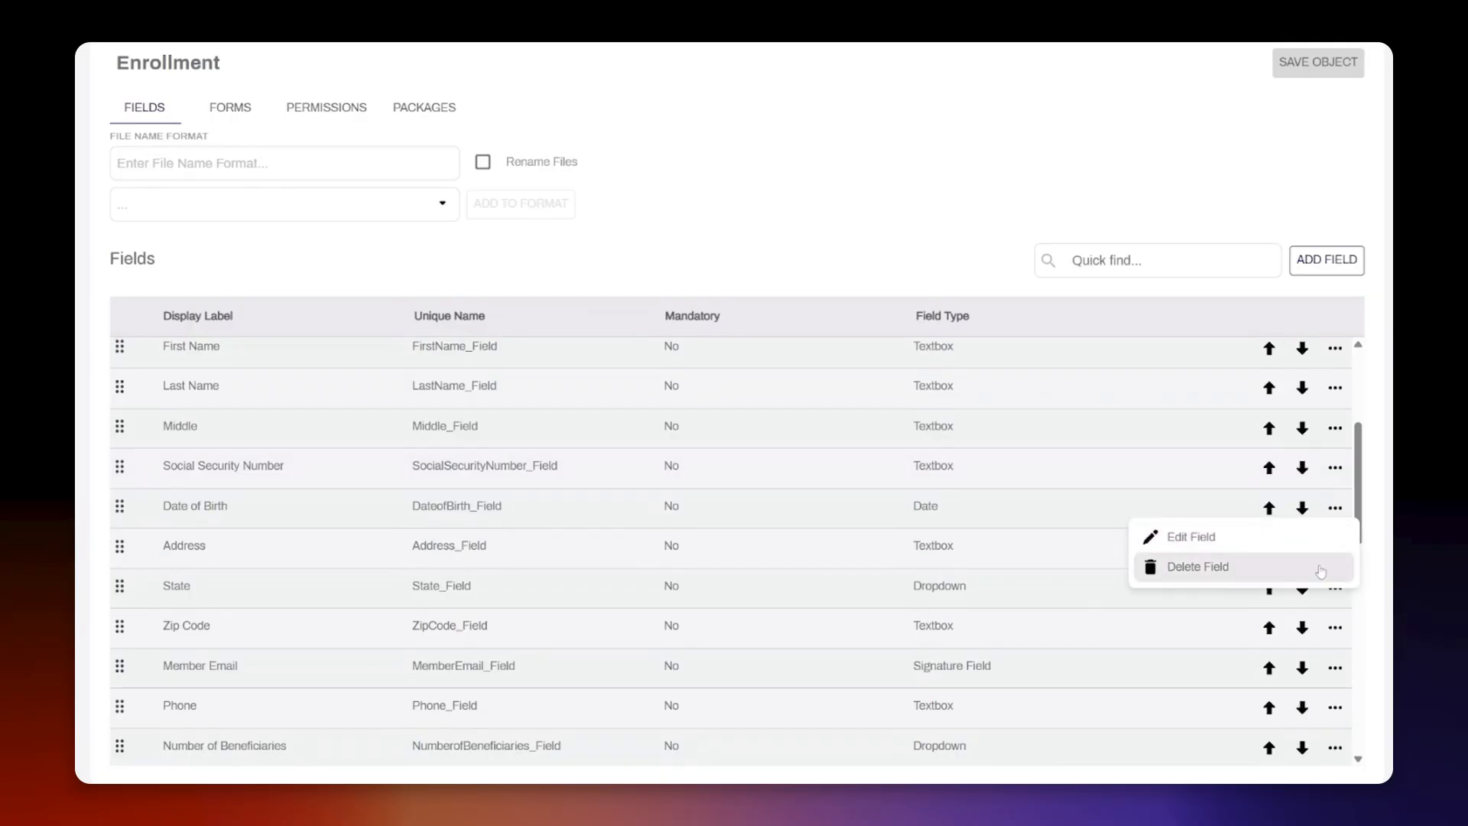
{"action": "left_click", "coordinate": [885, 198]}
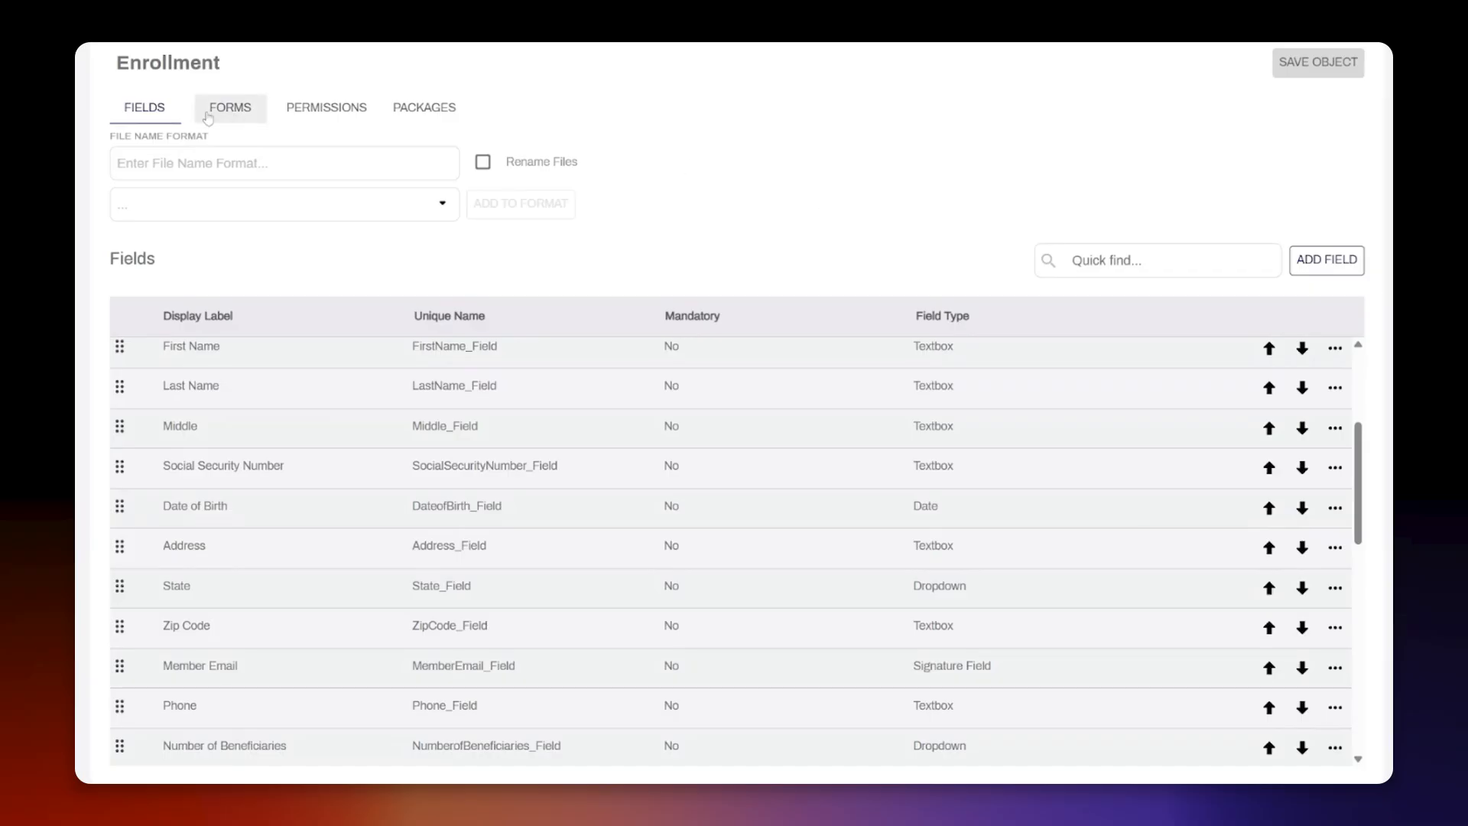
Start a new Enrollment form and set its Form Type to Wizard, abandoning the PDF option
{"action": "left_click", "coordinate": [234, 115]}
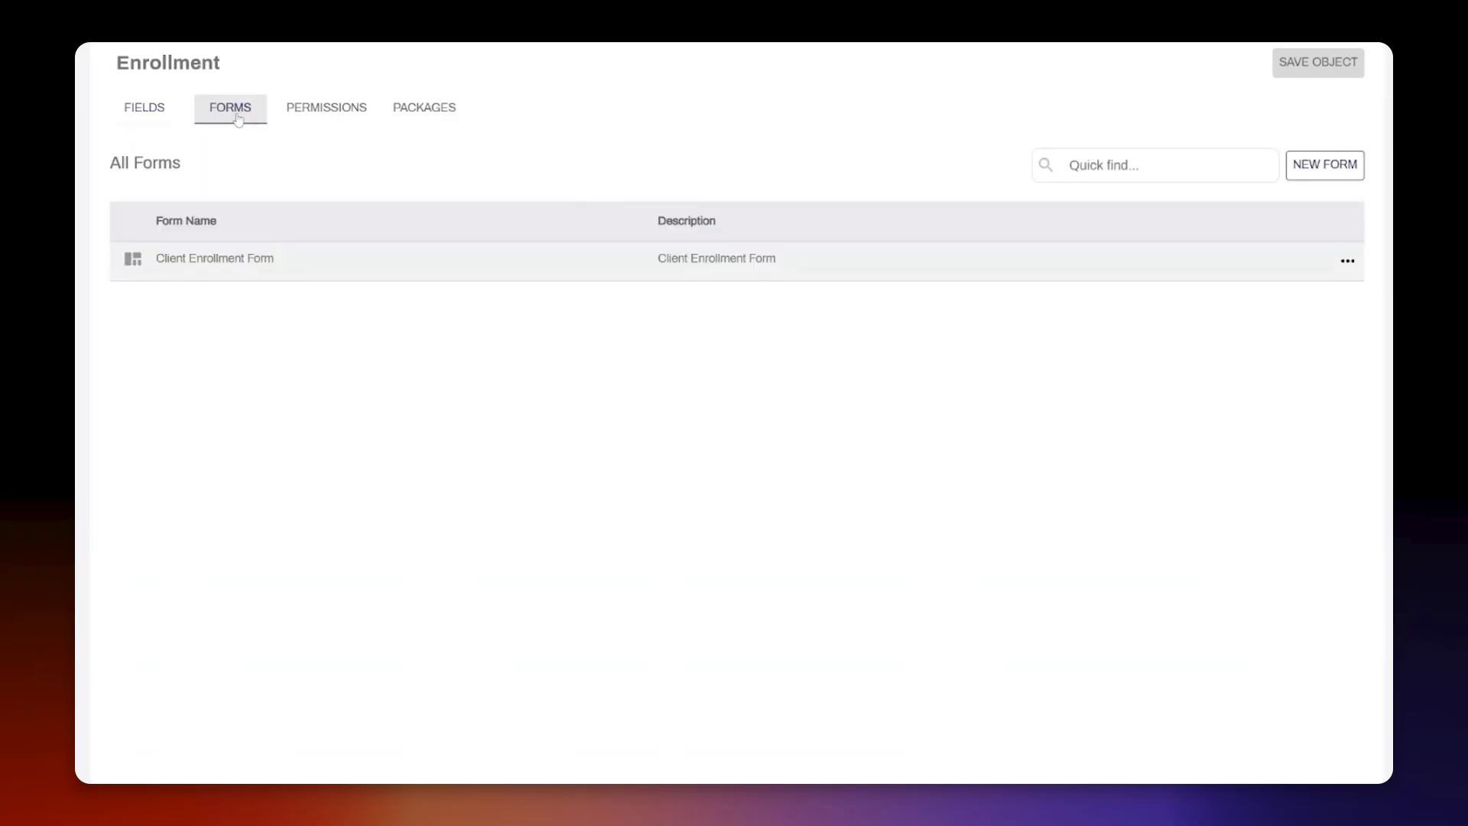
{"action": "left_click", "coordinate": [1323, 172]}
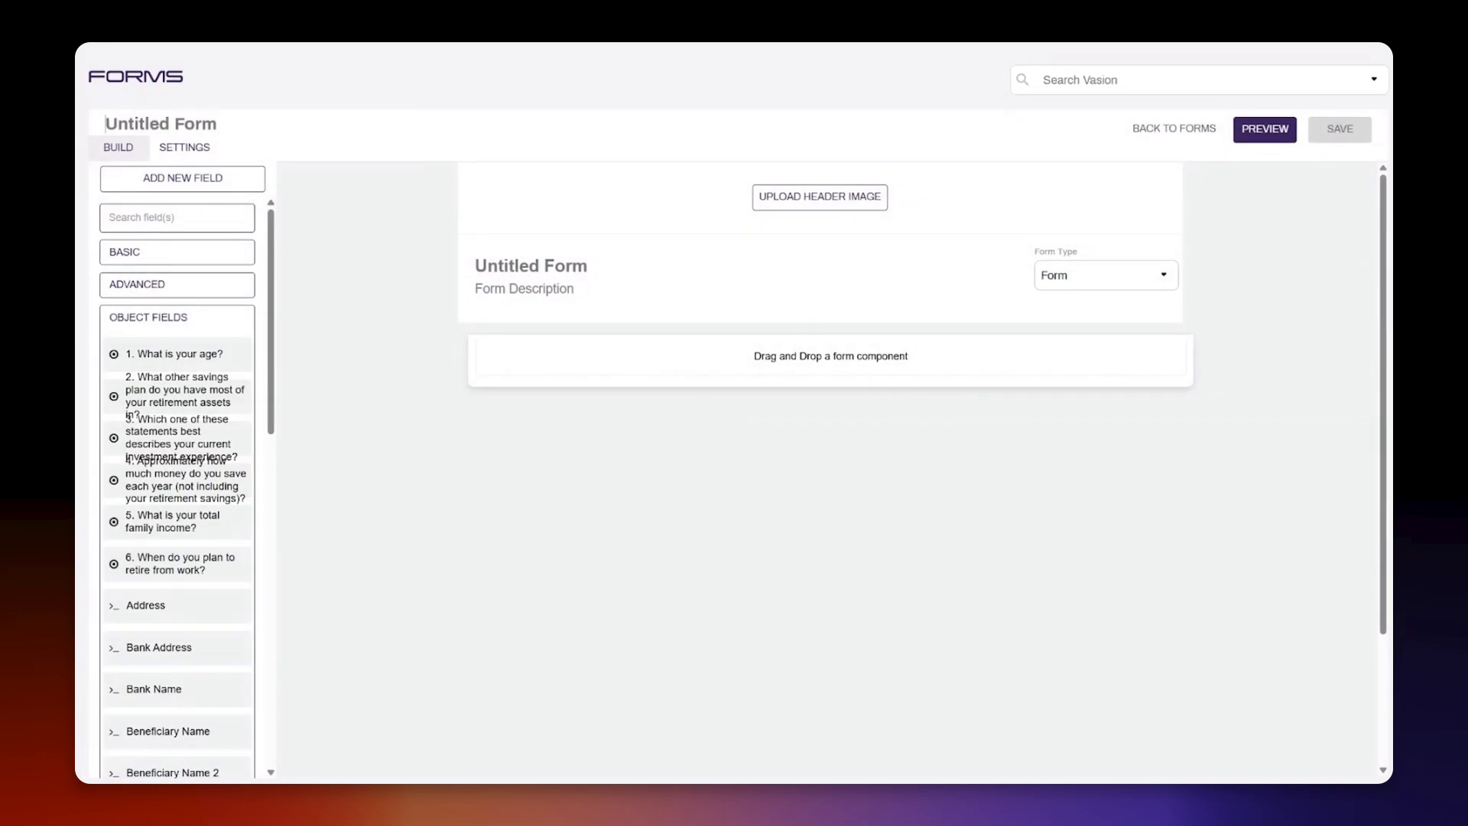
{"action": "left_click", "coordinate": [1106, 274]}
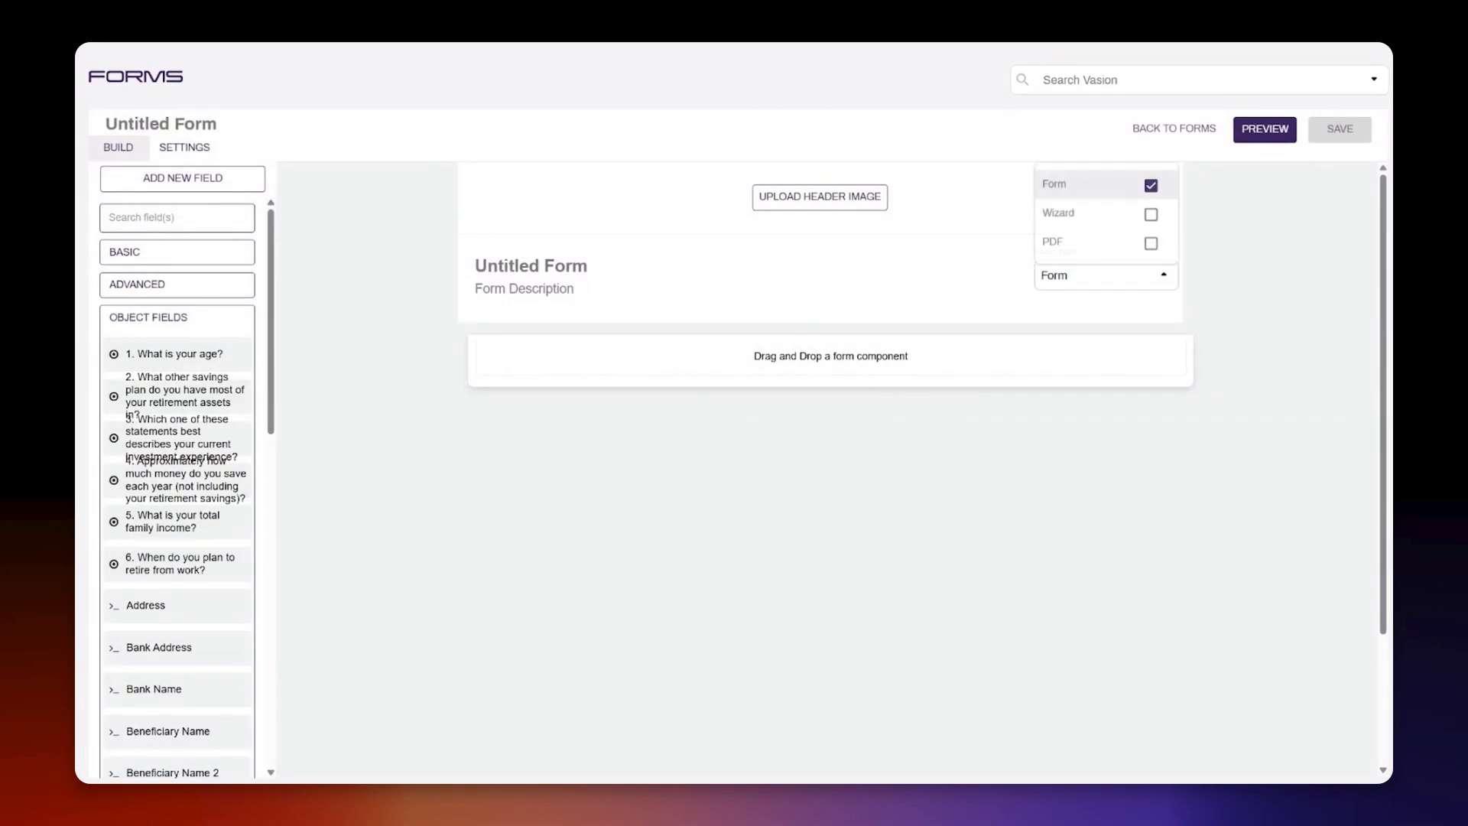
{"action": "left_click", "coordinate": [1147, 242]}
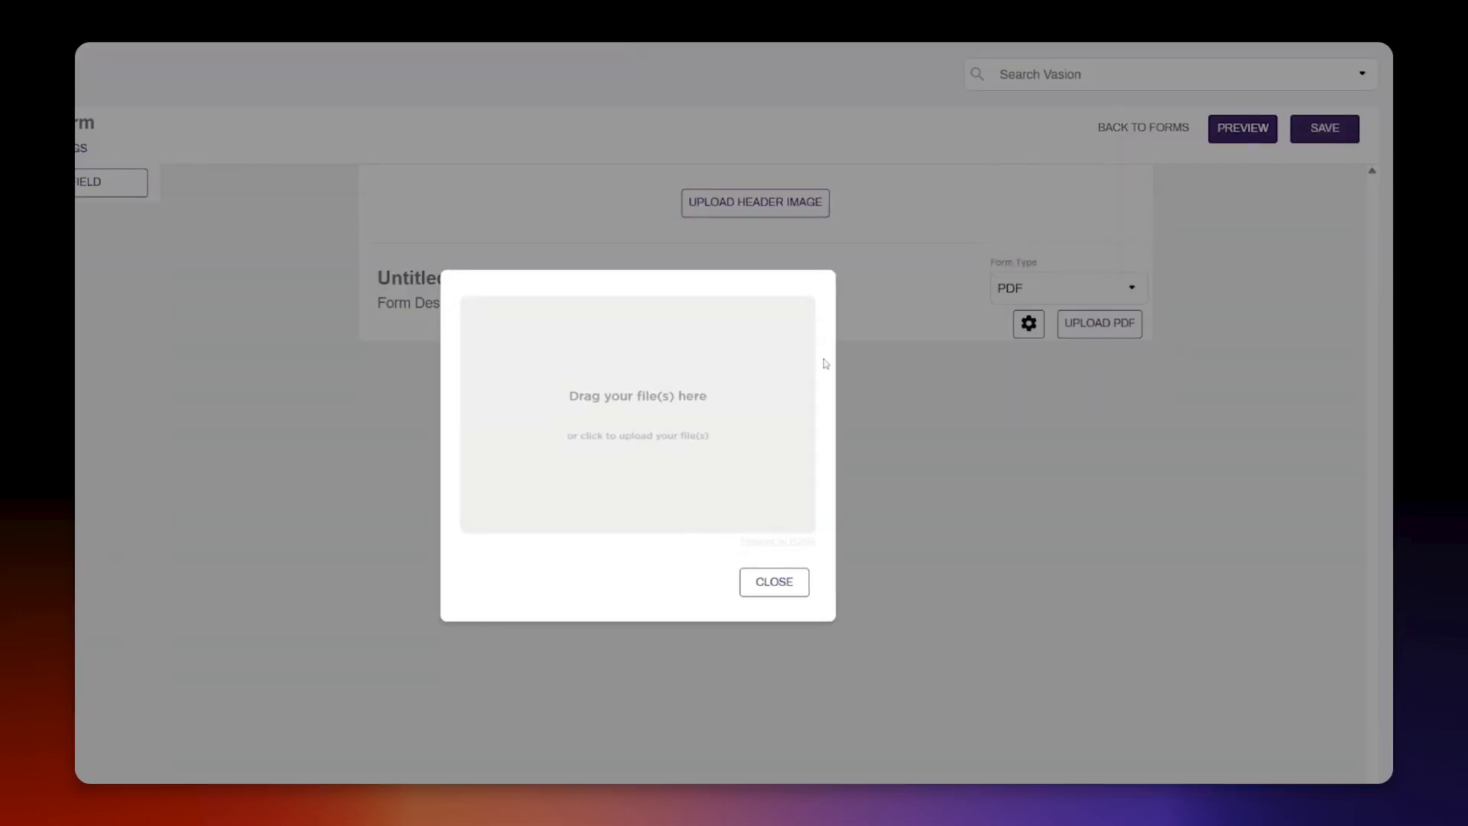
{"action": "left_click", "coordinate": [772, 583]}
{"action": "left_click", "coordinate": [1070, 288]}
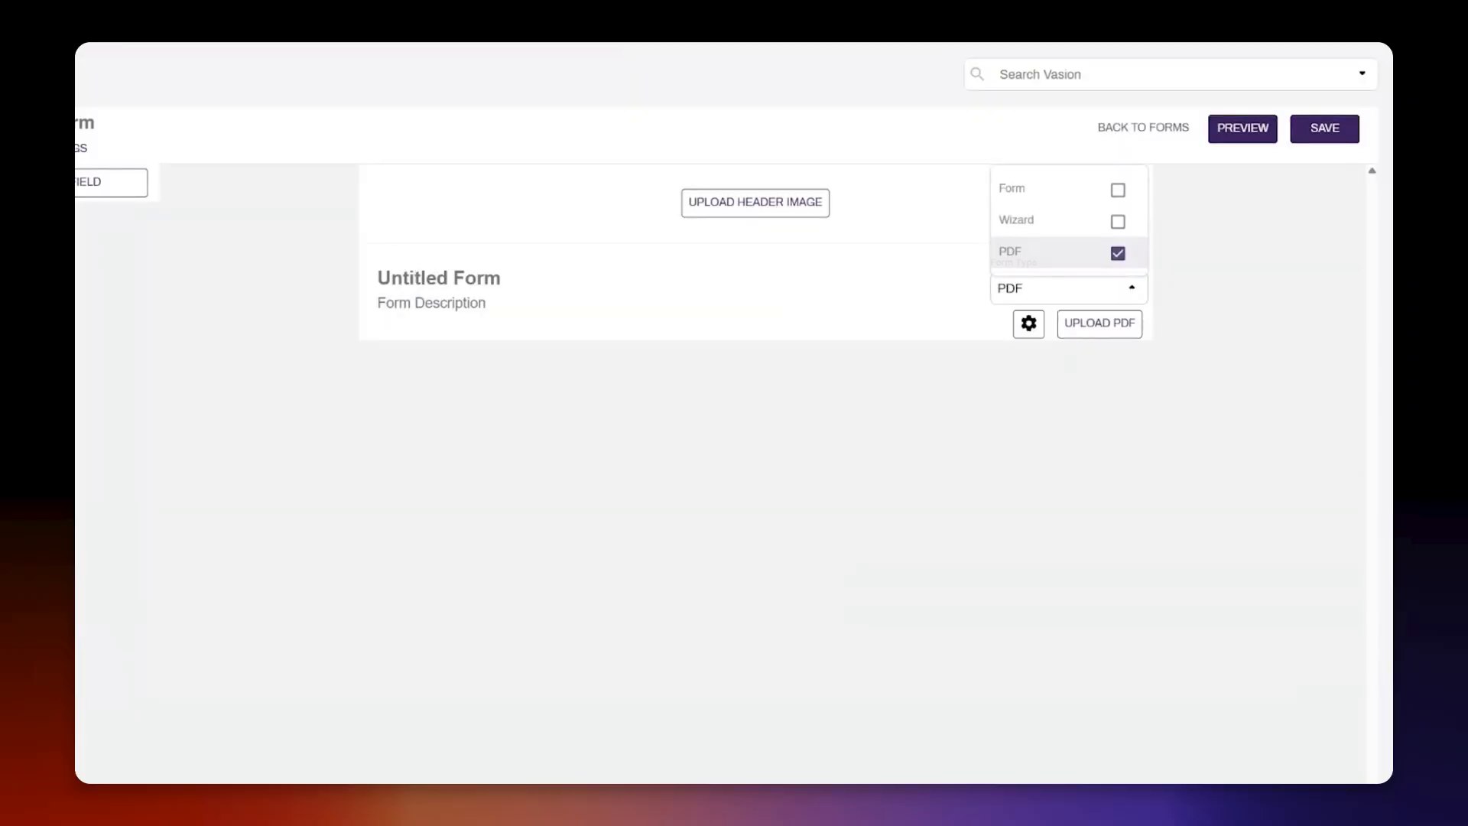
{"action": "left_click", "coordinate": [1117, 191]}
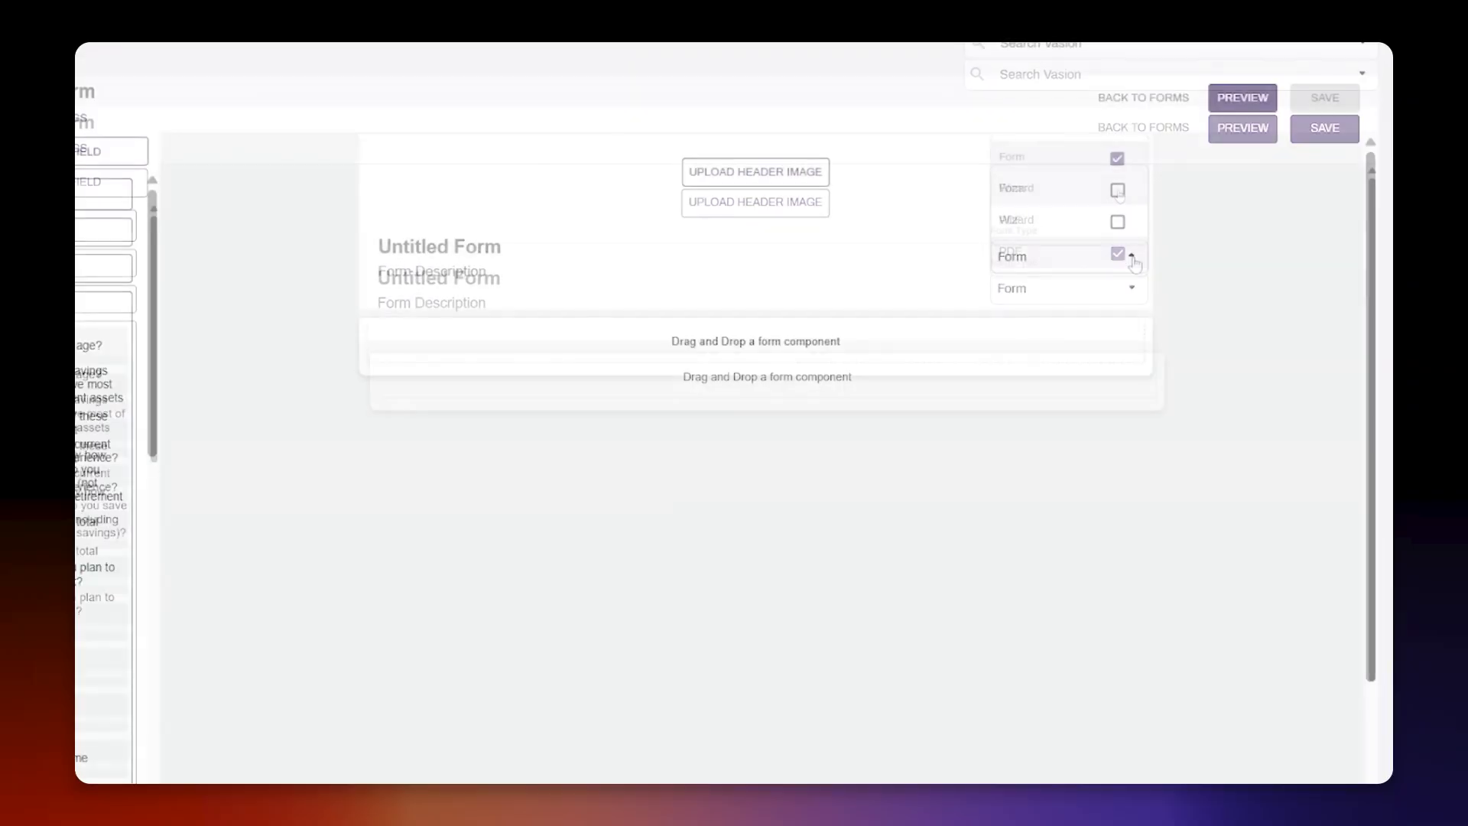
{"action": "left_click", "coordinate": [1117, 191]}
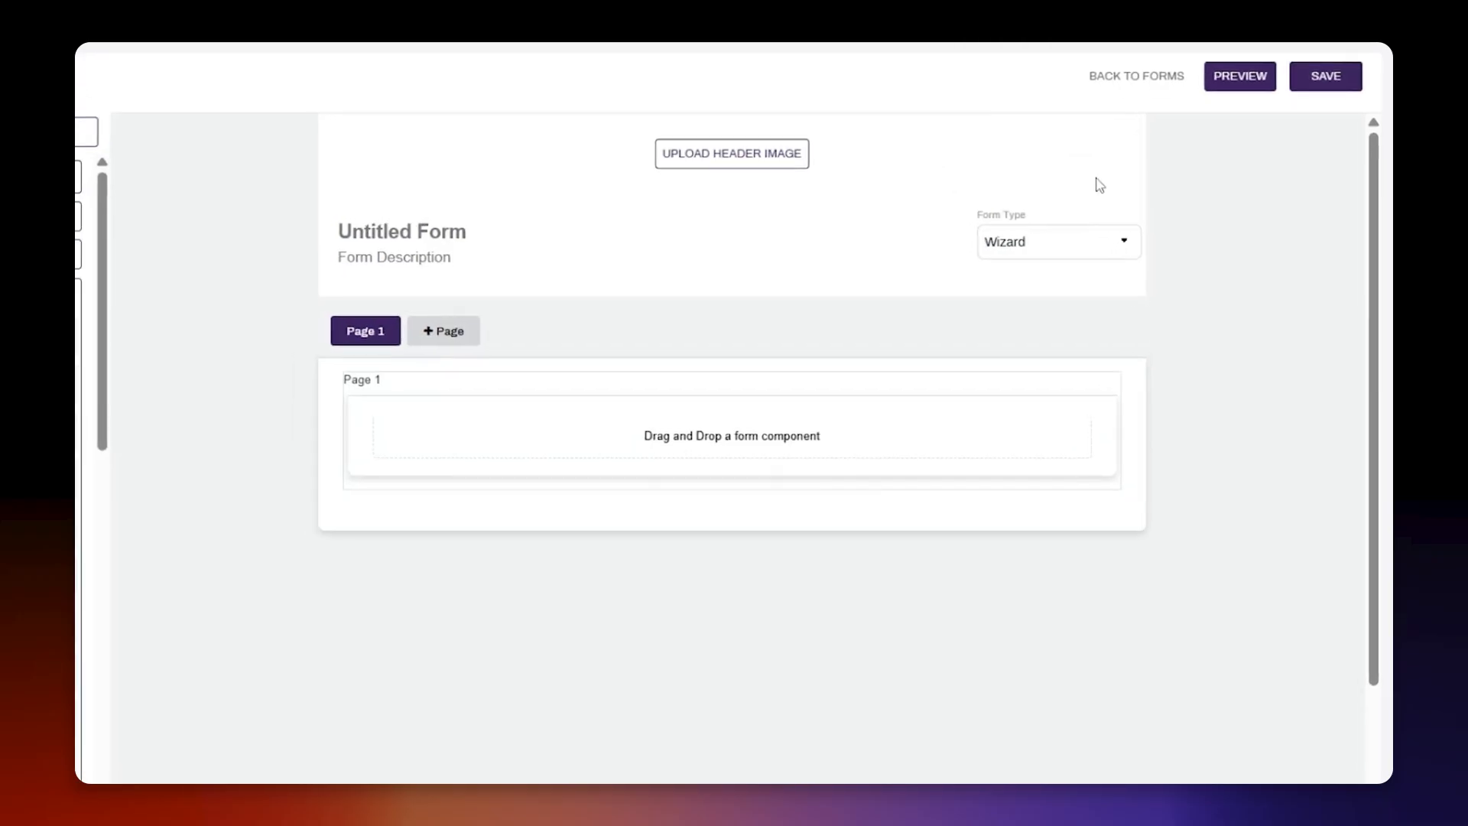
Show the Enrollment Form in the builder with its Vasion header image and Client Enrollment Form description
{"action": "mouse_move", "coordinate": [527, 366]}
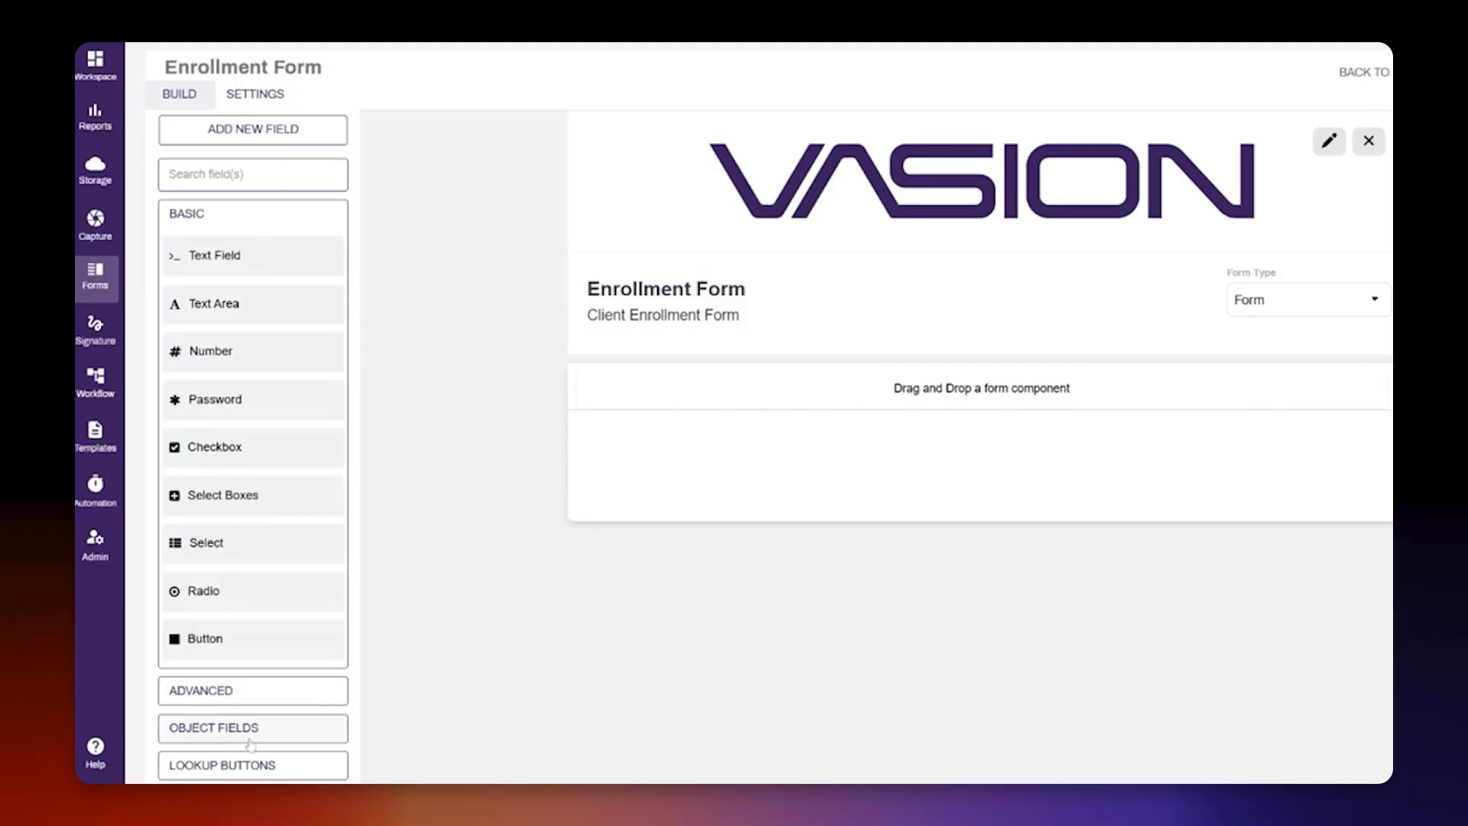
Add a two-column layout and drag Address, First Name and other object fields into it
{"action": "left_click", "coordinate": [222, 690]}
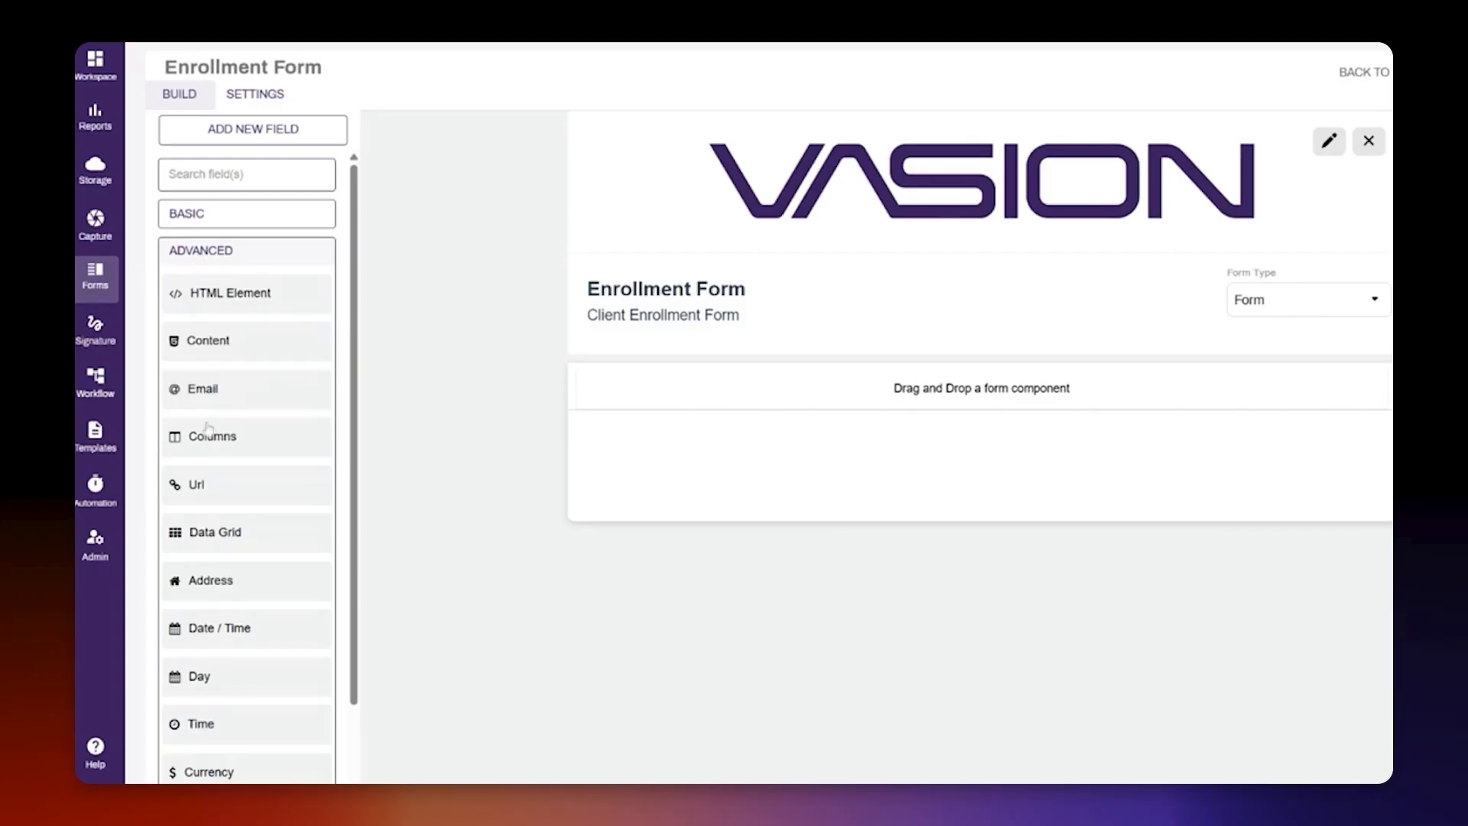
{"action": "left_click_drag", "start_coordinate": [208, 427], "coordinate": [821, 430]}
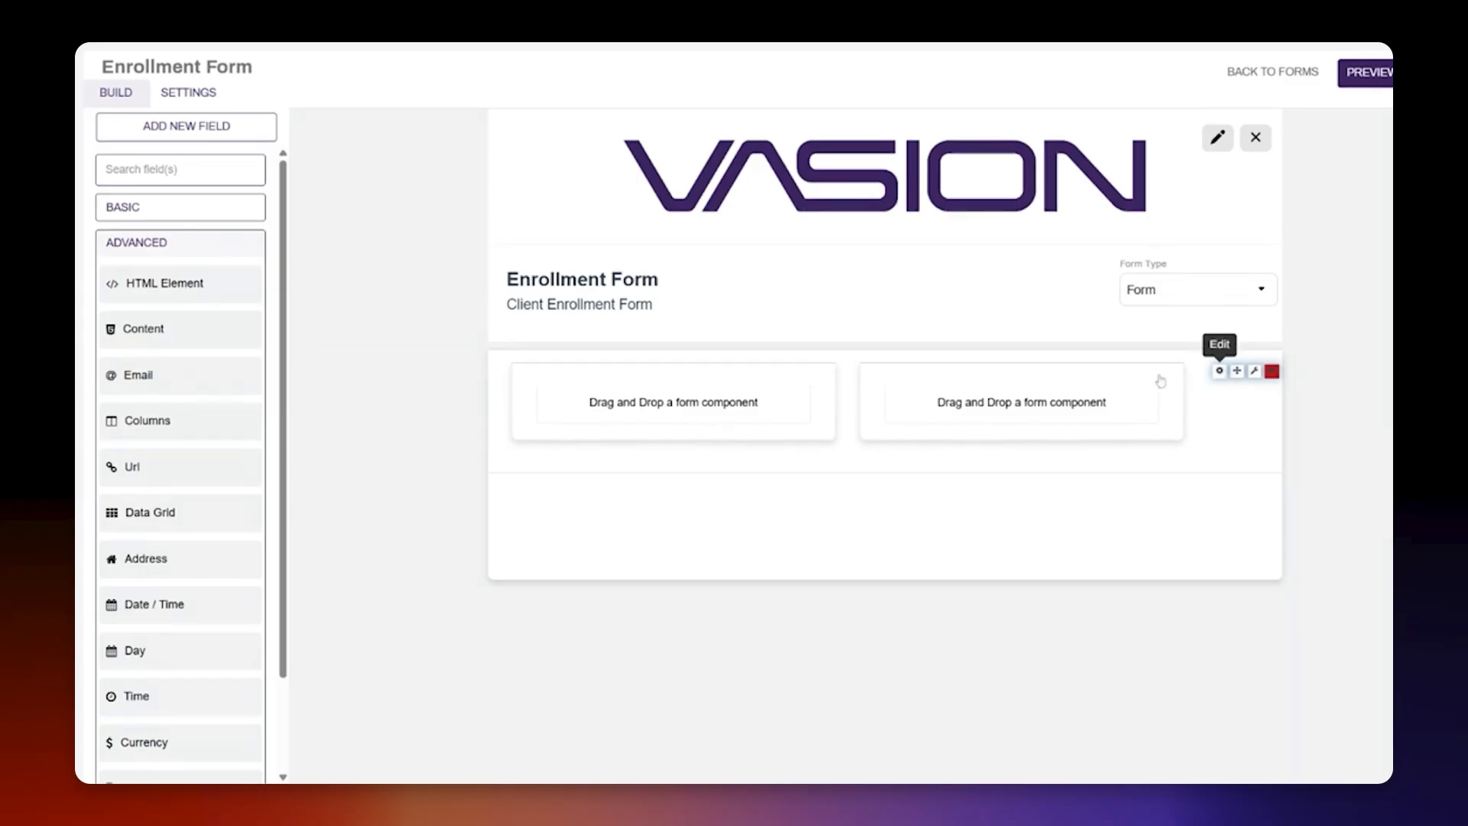
{"action": "scroll", "coordinate": [137, 459], "scroll_direction": "down", "scroll_amount": 3}
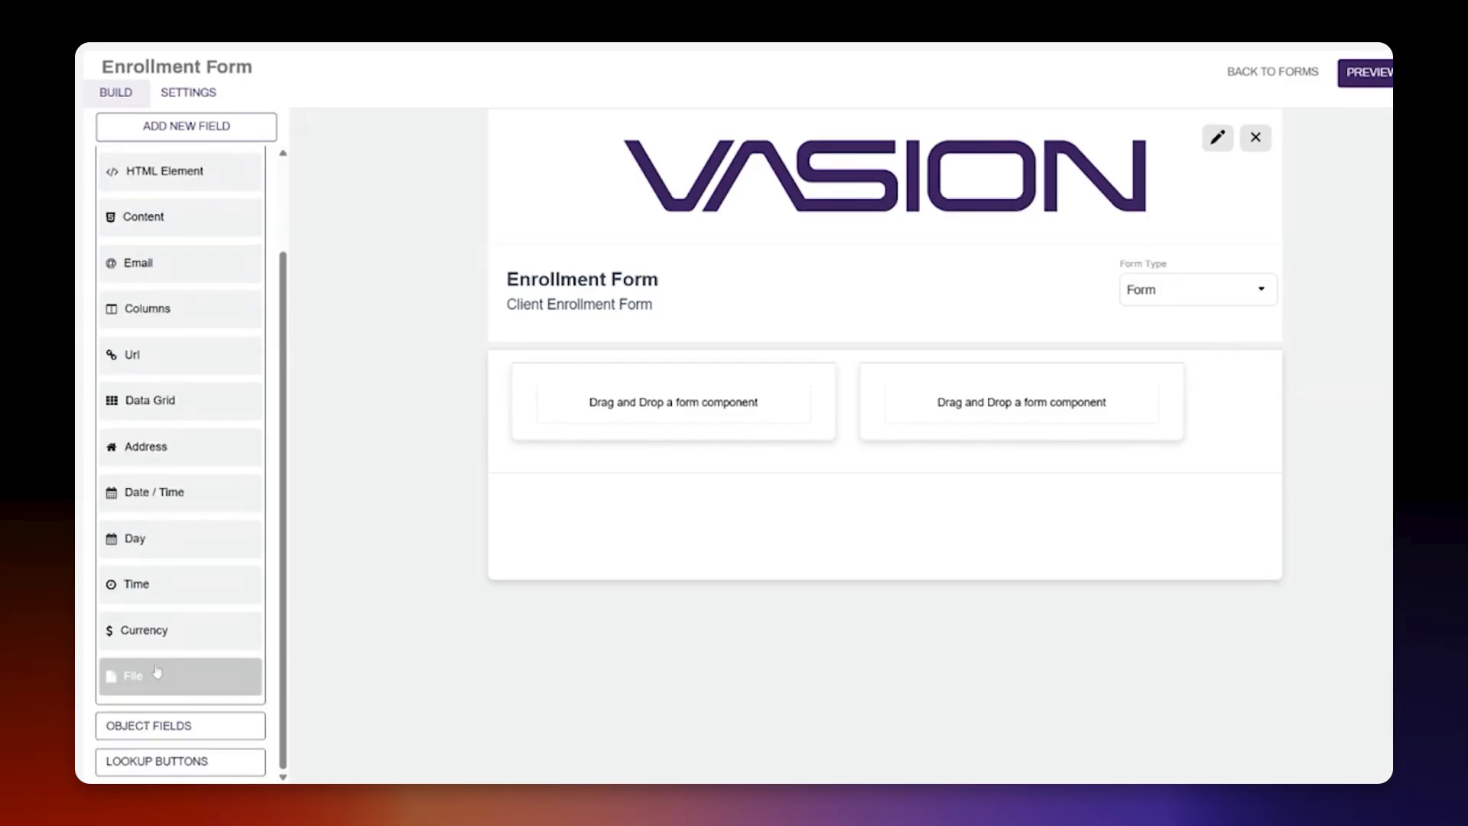
{"action": "left_click", "coordinate": [183, 726]}
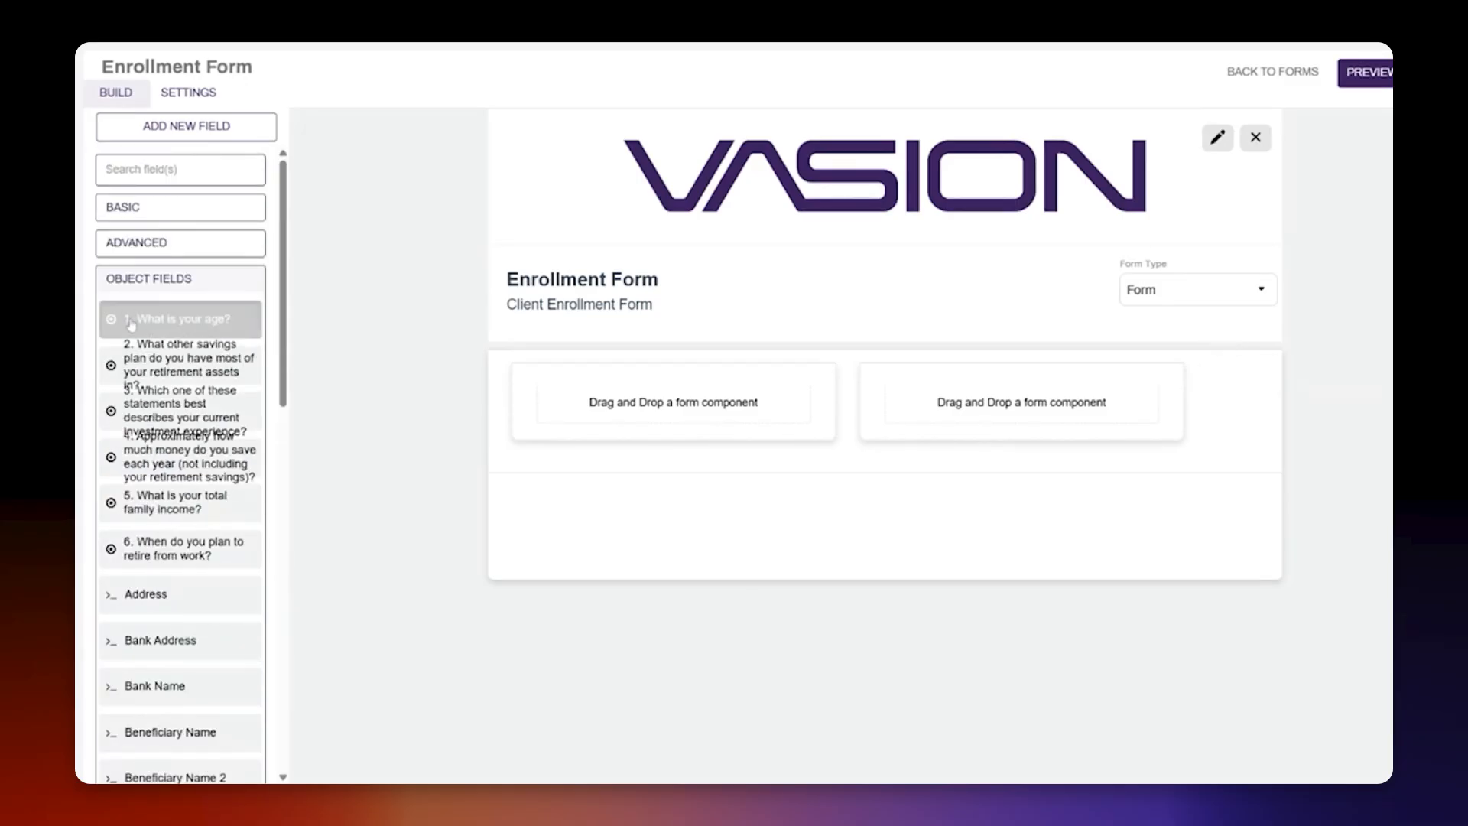
{"action": "scroll", "coordinate": [153, 591], "scroll_direction": "down", "scroll_amount": 4}
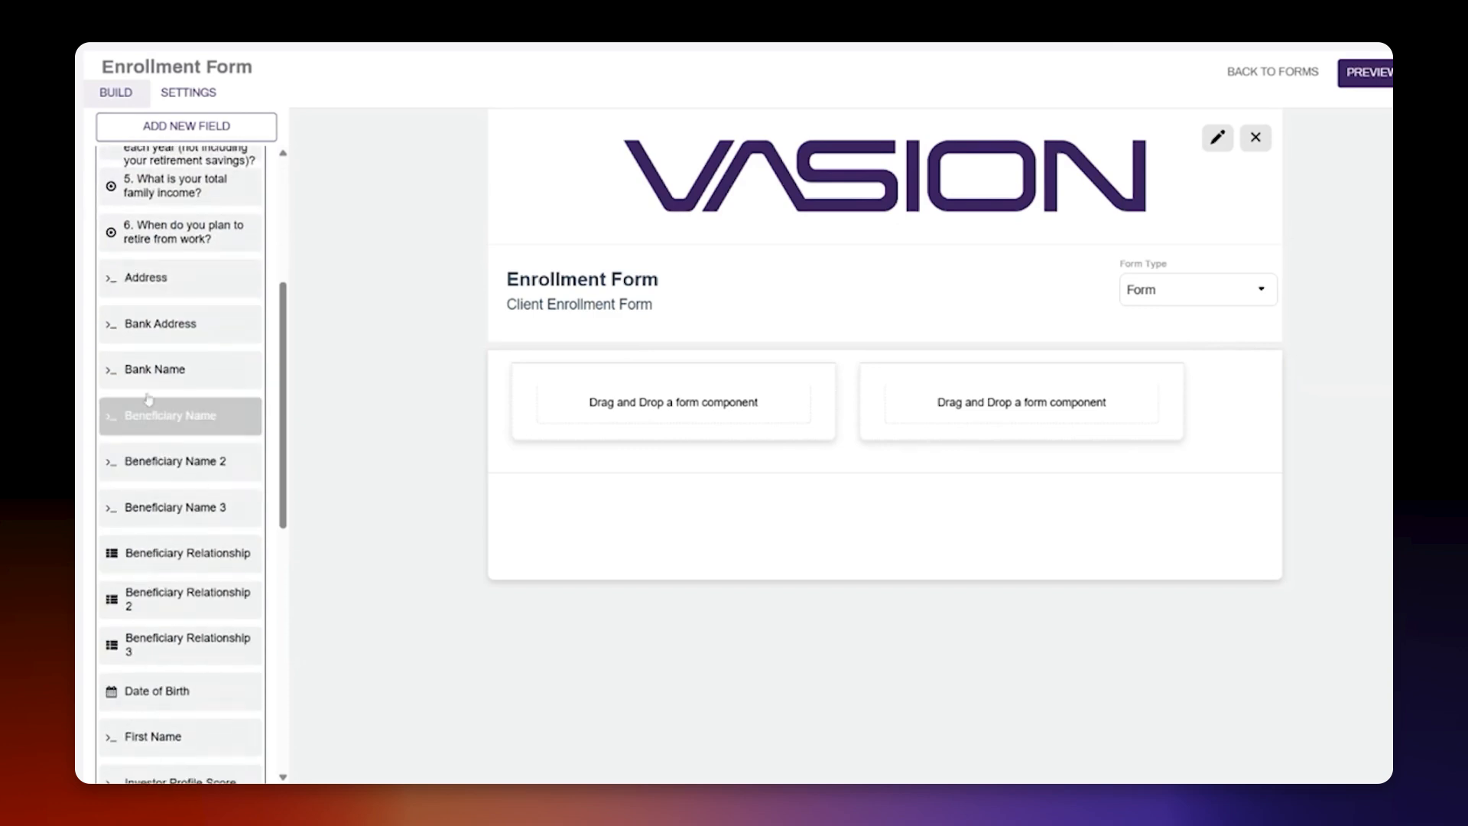
{"action": "left_click_drag", "start_coordinate": [153, 276], "coordinate": [639, 443]}
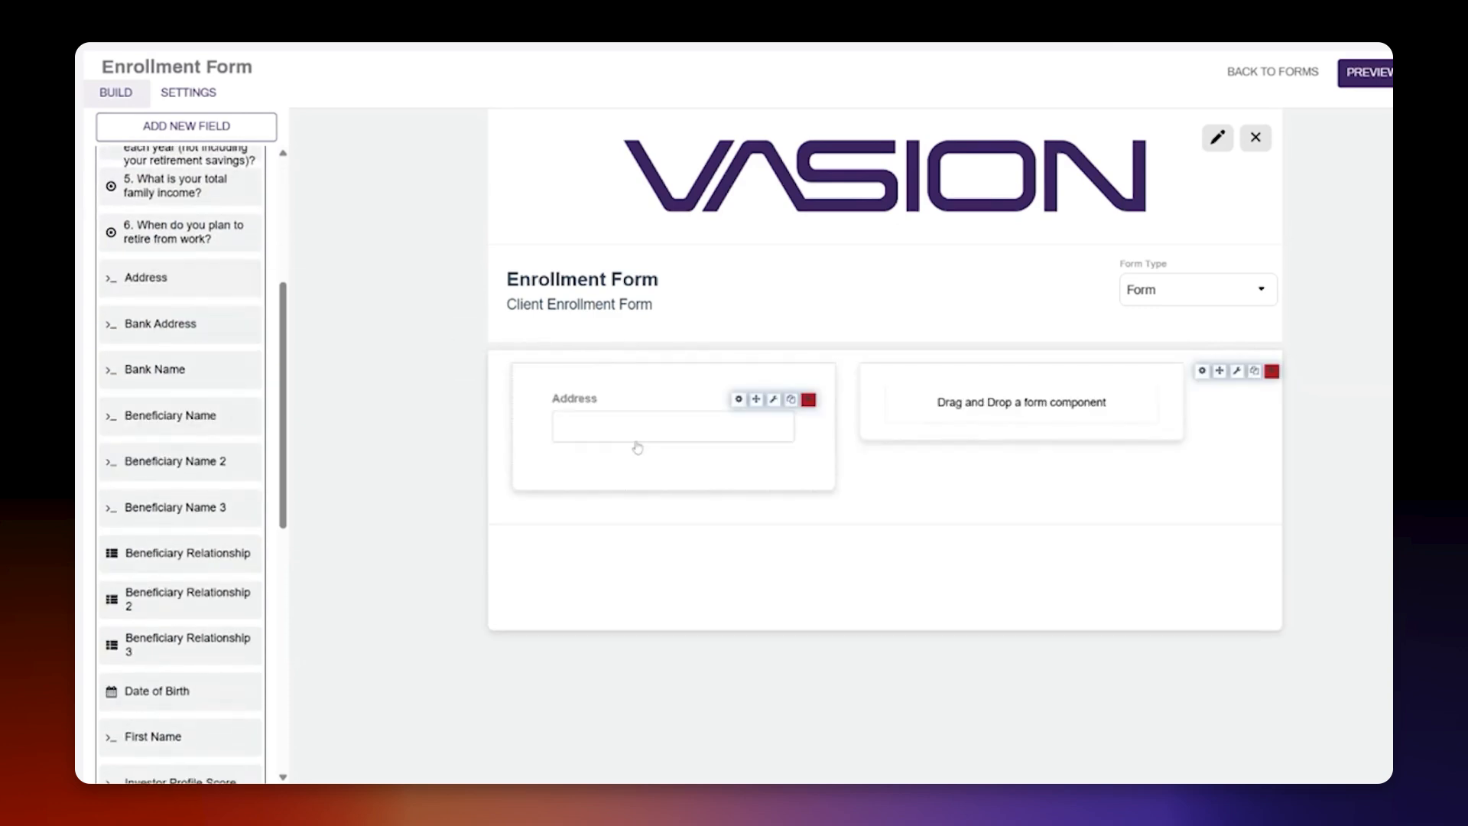
{"action": "scroll", "coordinate": [184, 458], "scroll_direction": "down", "scroll_amount": 5}
{"action": "left_click_drag", "start_coordinate": [191, 340], "coordinate": [673, 505]}
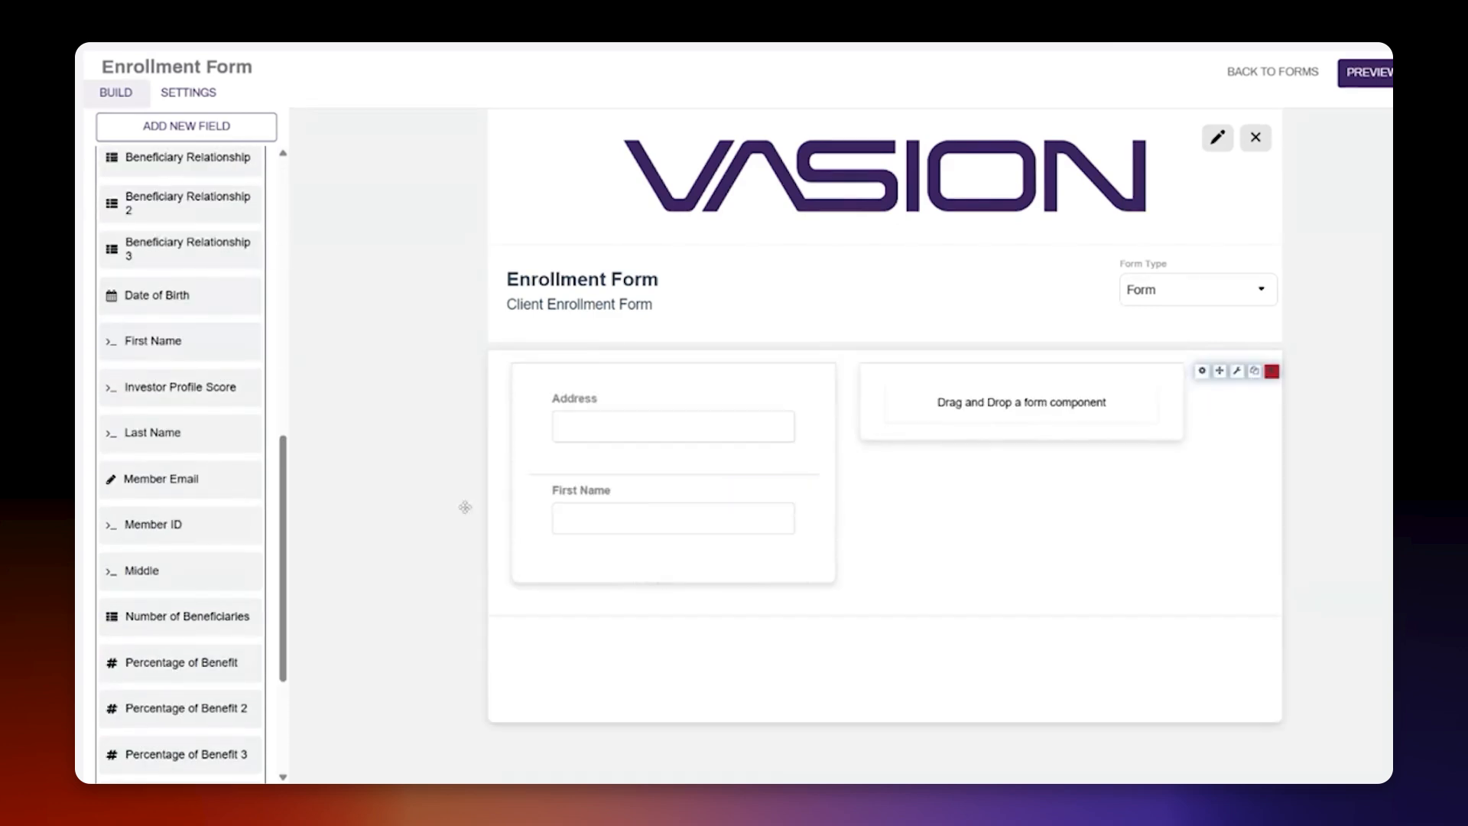
{"action": "left_click_drag", "start_coordinate": [199, 434], "coordinate": [581, 589]}
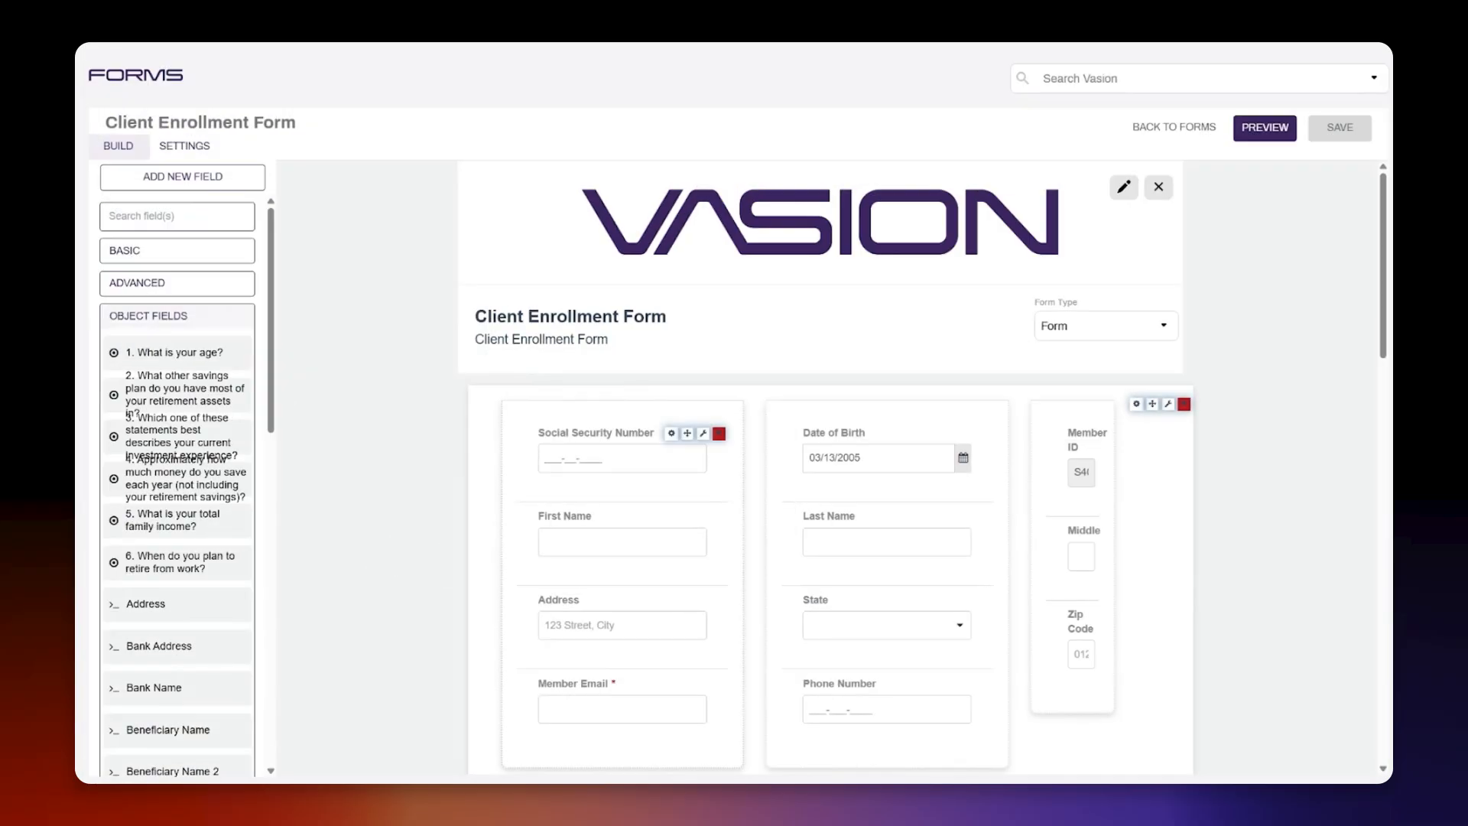
{"action": "left_click", "coordinate": [1264, 127]}
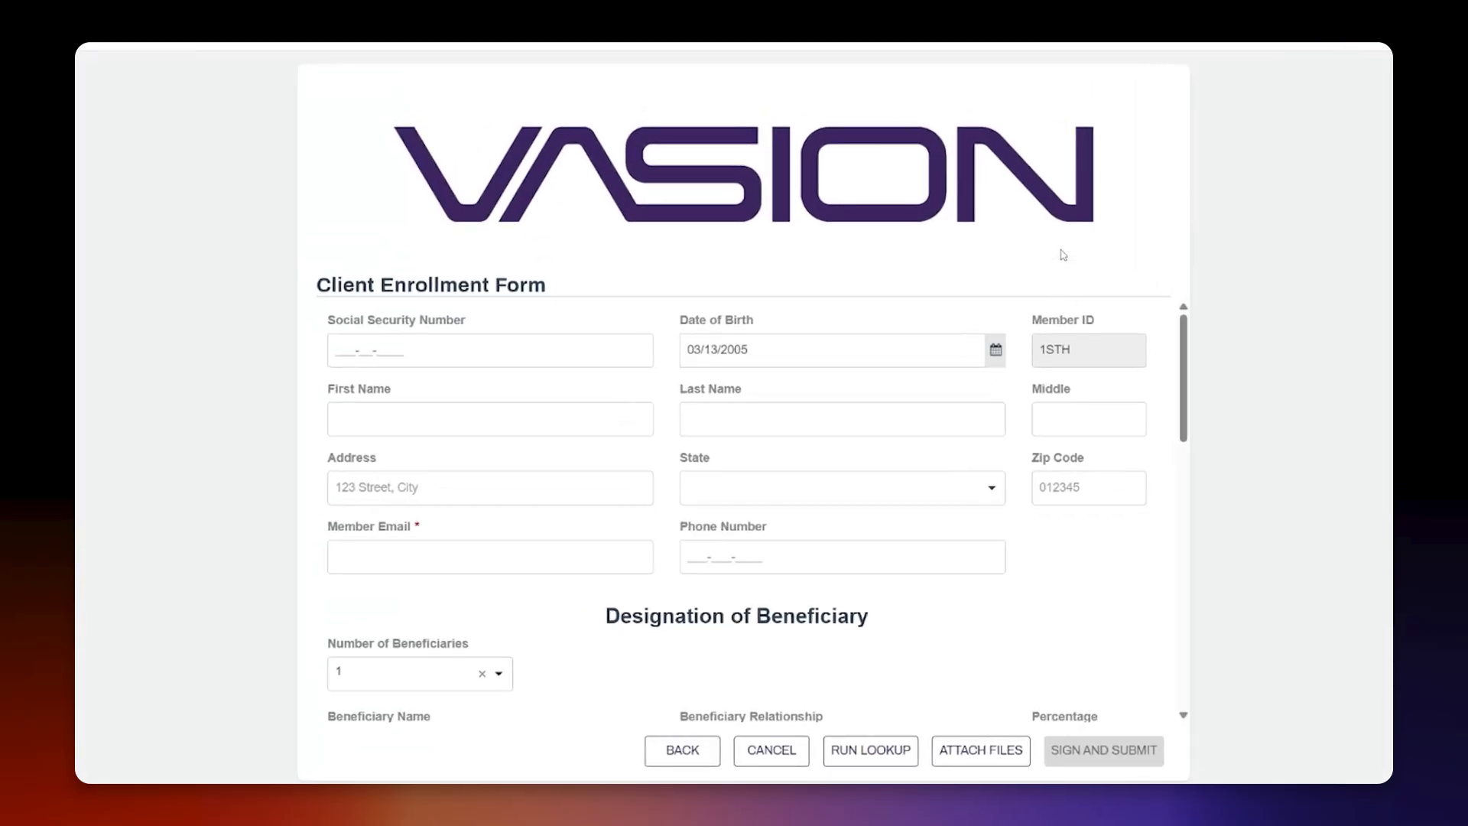
{"action": "scroll", "coordinate": [1008, 393], "scroll_direction": "down", "scroll_amount": 8}
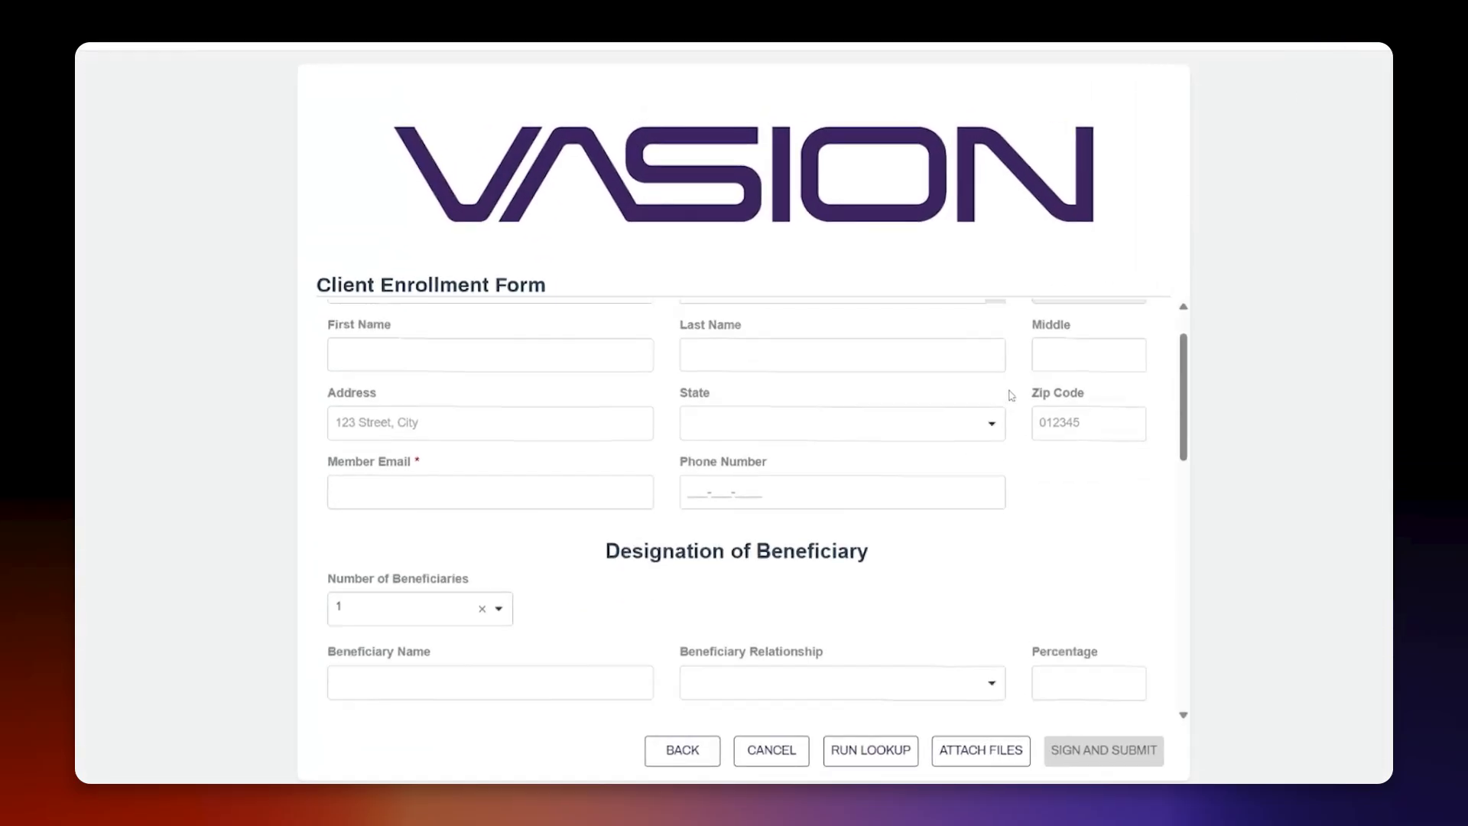
{"action": "scroll", "coordinate": [1008, 394], "scroll_direction": "down", "scroll_amount": 4}
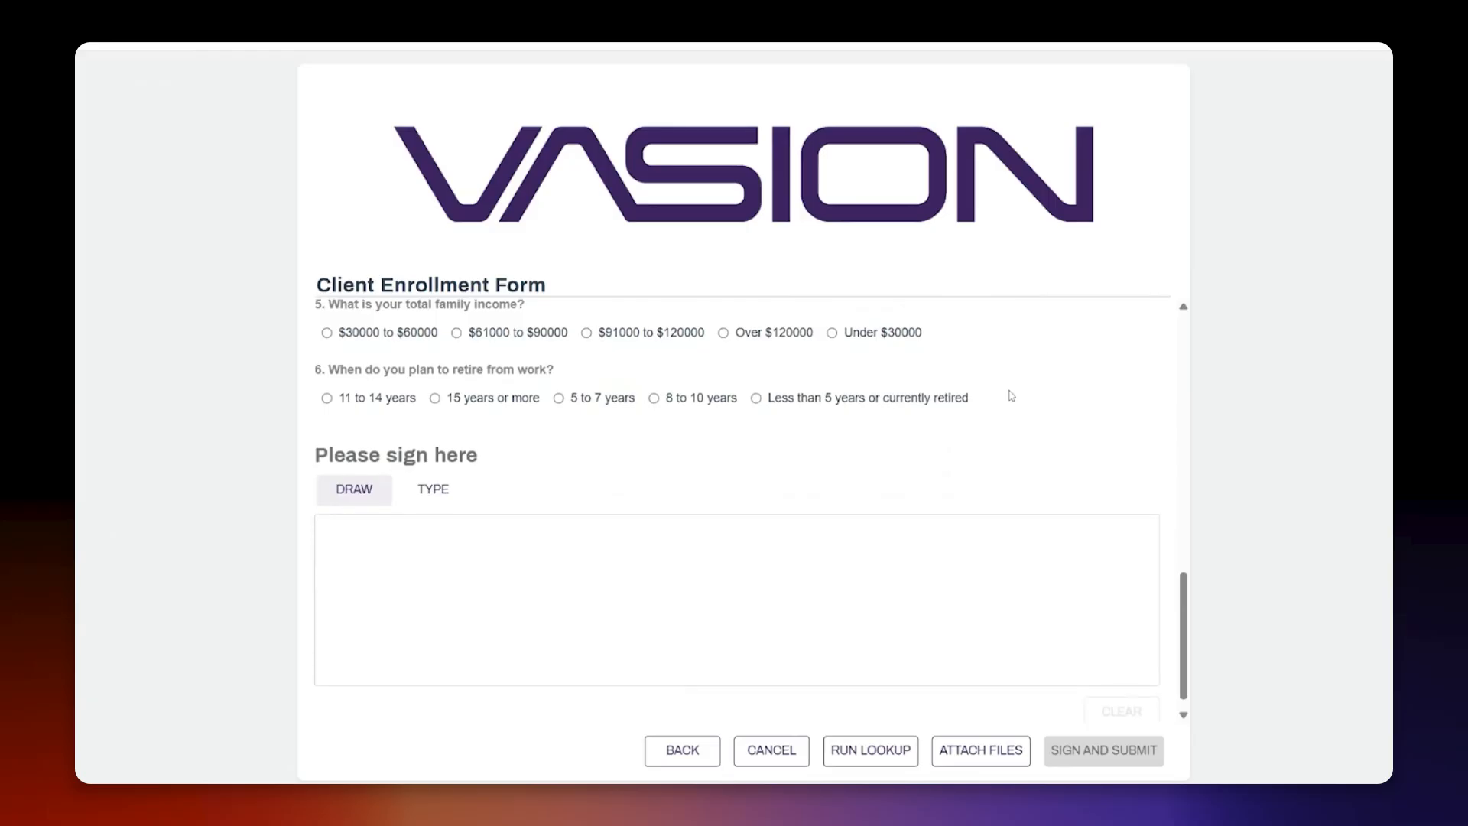
{"action": "left_click", "coordinate": [1264, 129]}
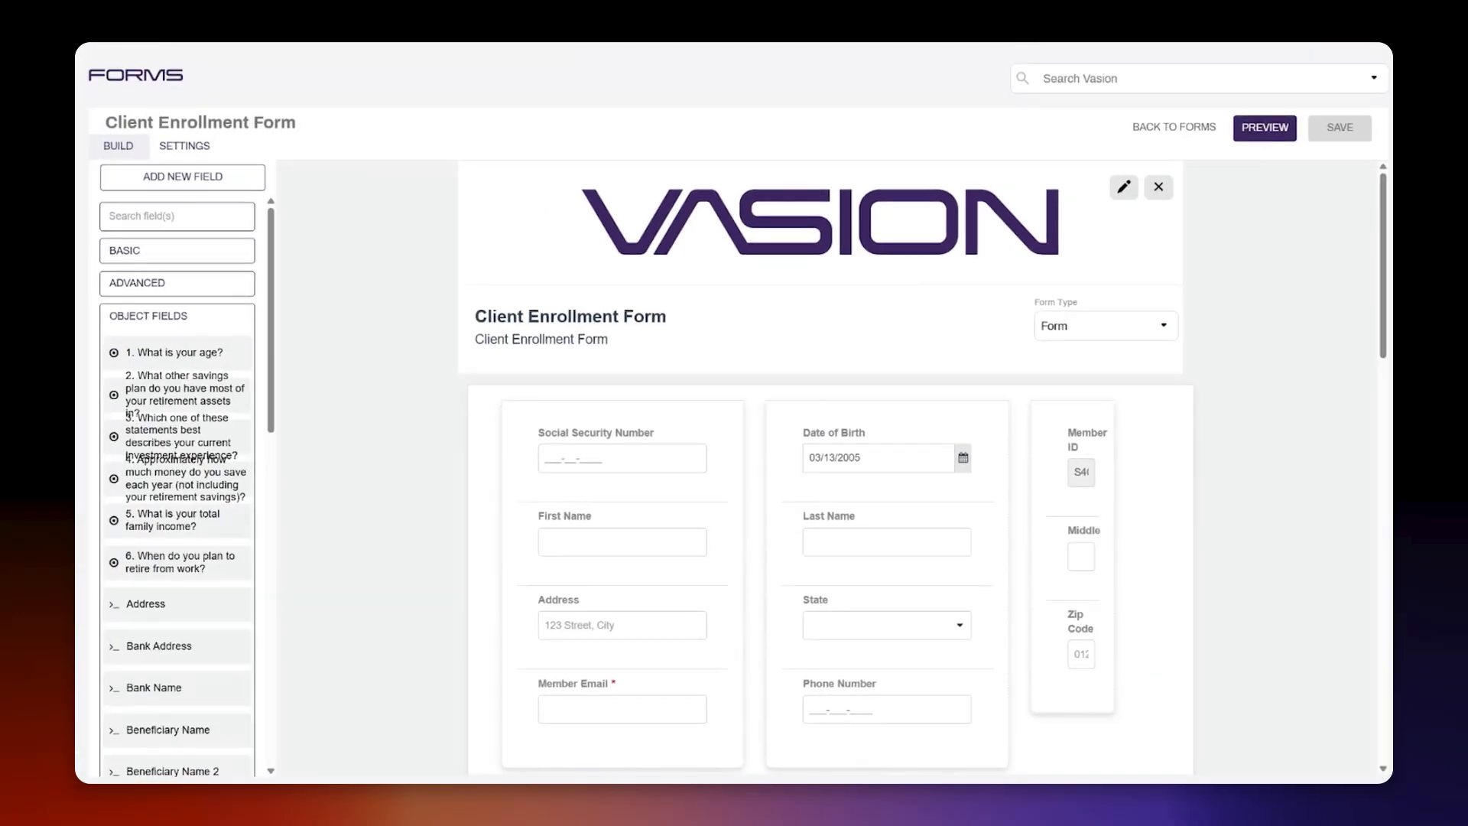
Enable public access under Form Access in the form's Settings
{"action": "left_click", "coordinate": [188, 150]}
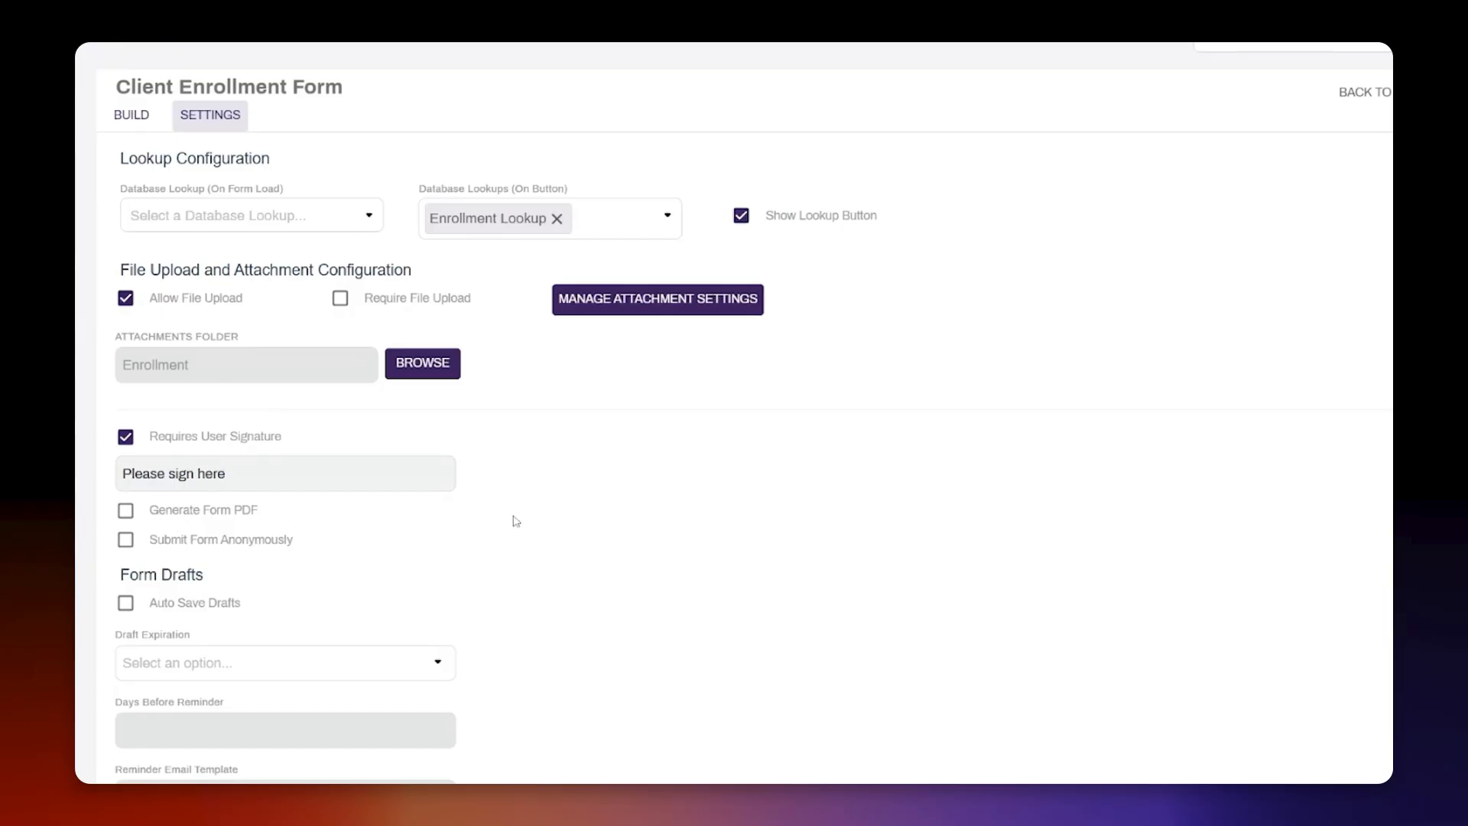
{"action": "scroll", "coordinate": [869, 425], "scroll_direction": "down", "scroll_amount": 6}
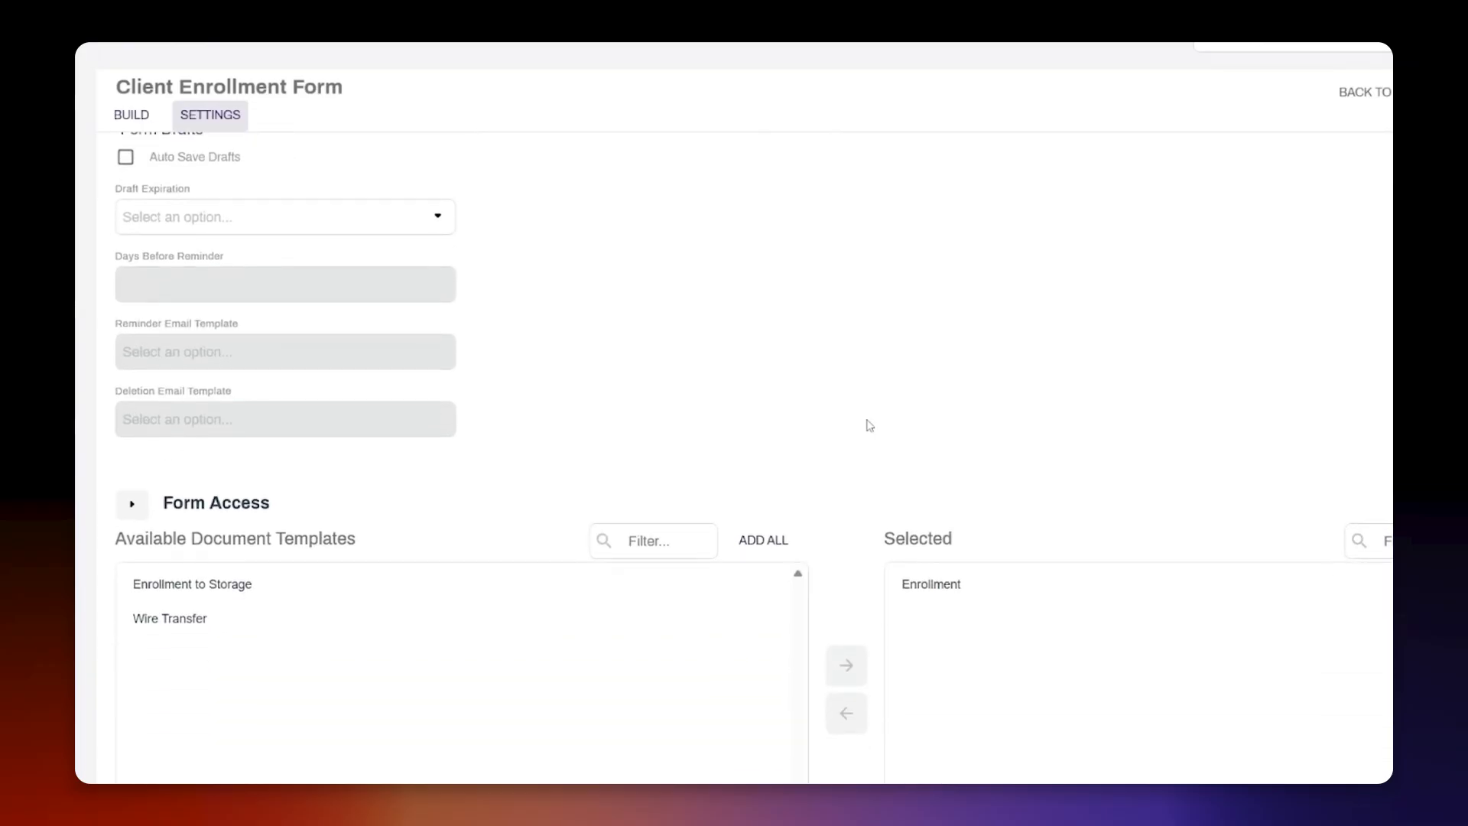
{"action": "left_click", "coordinate": [132, 503]}
{"action": "scroll", "coordinate": [200, 204], "scroll_direction": "down", "scroll_amount": 5}
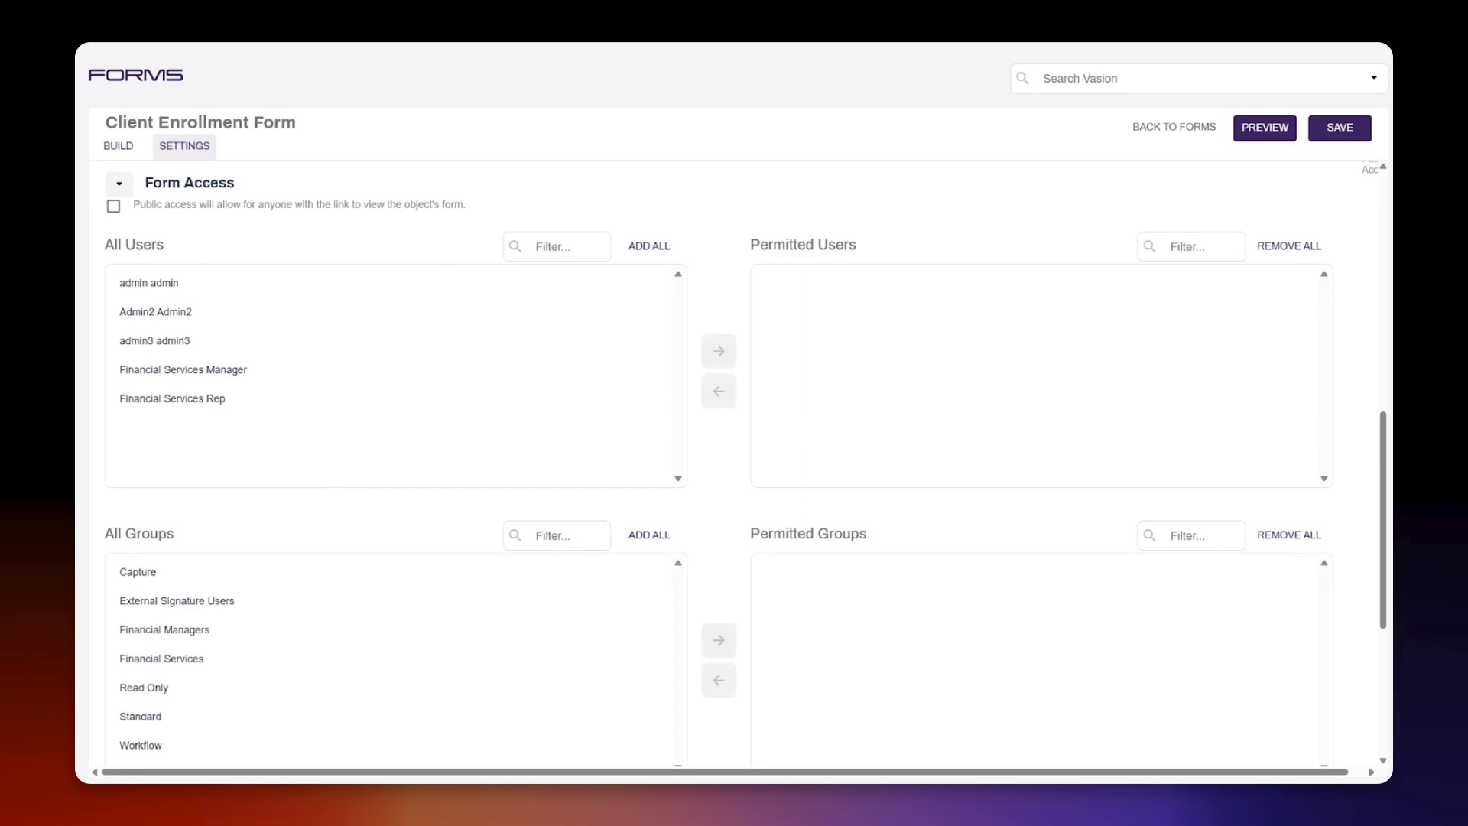
{"action": "scroll", "coordinate": [114, 356], "scroll_direction": "up", "scroll_amount": 2}
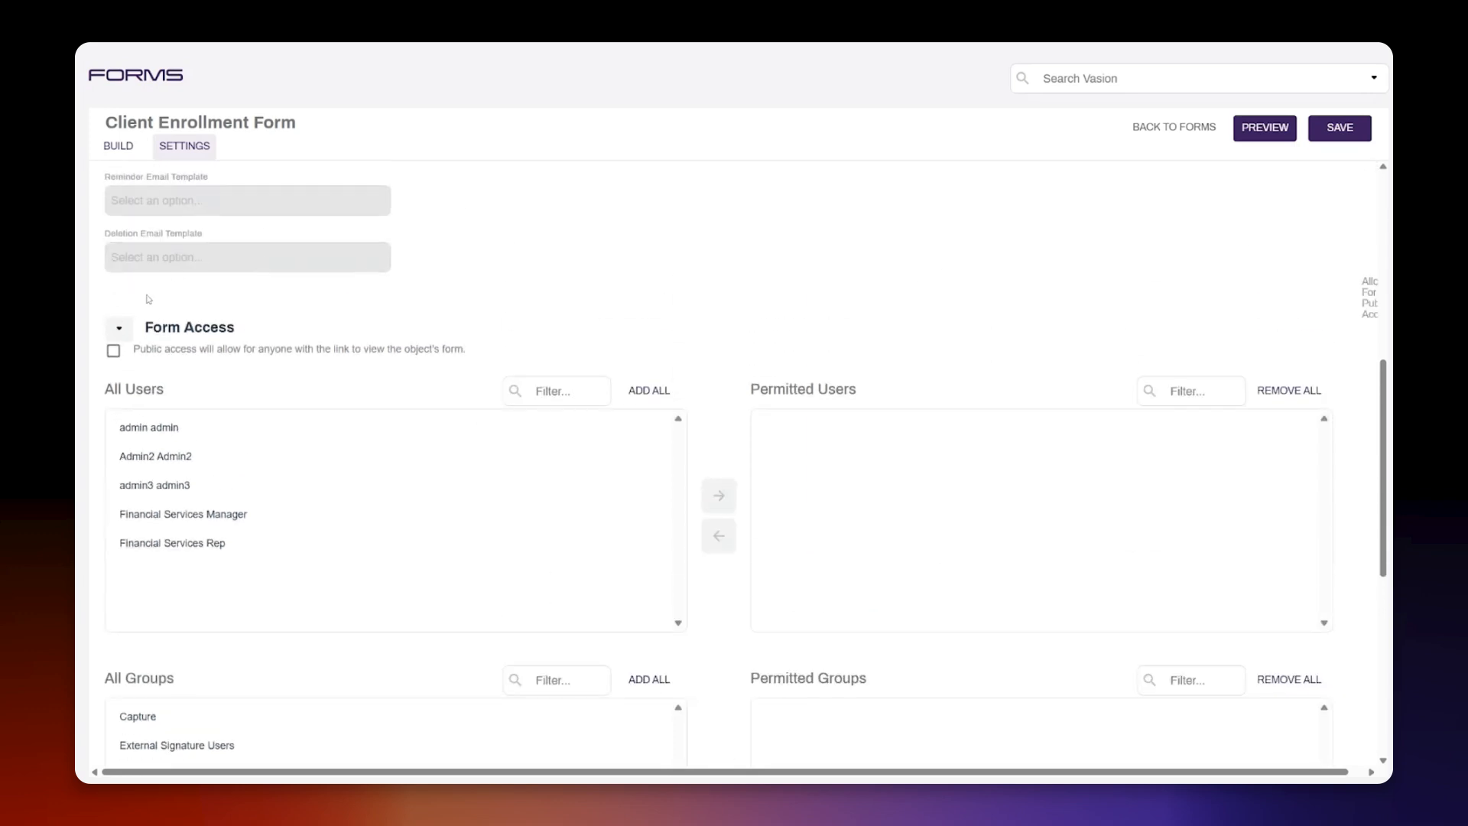
{"action": "left_click", "coordinate": [113, 352]}
{"action": "scroll", "coordinate": [116, 357], "scroll_direction": "up", "scroll_amount": 1}
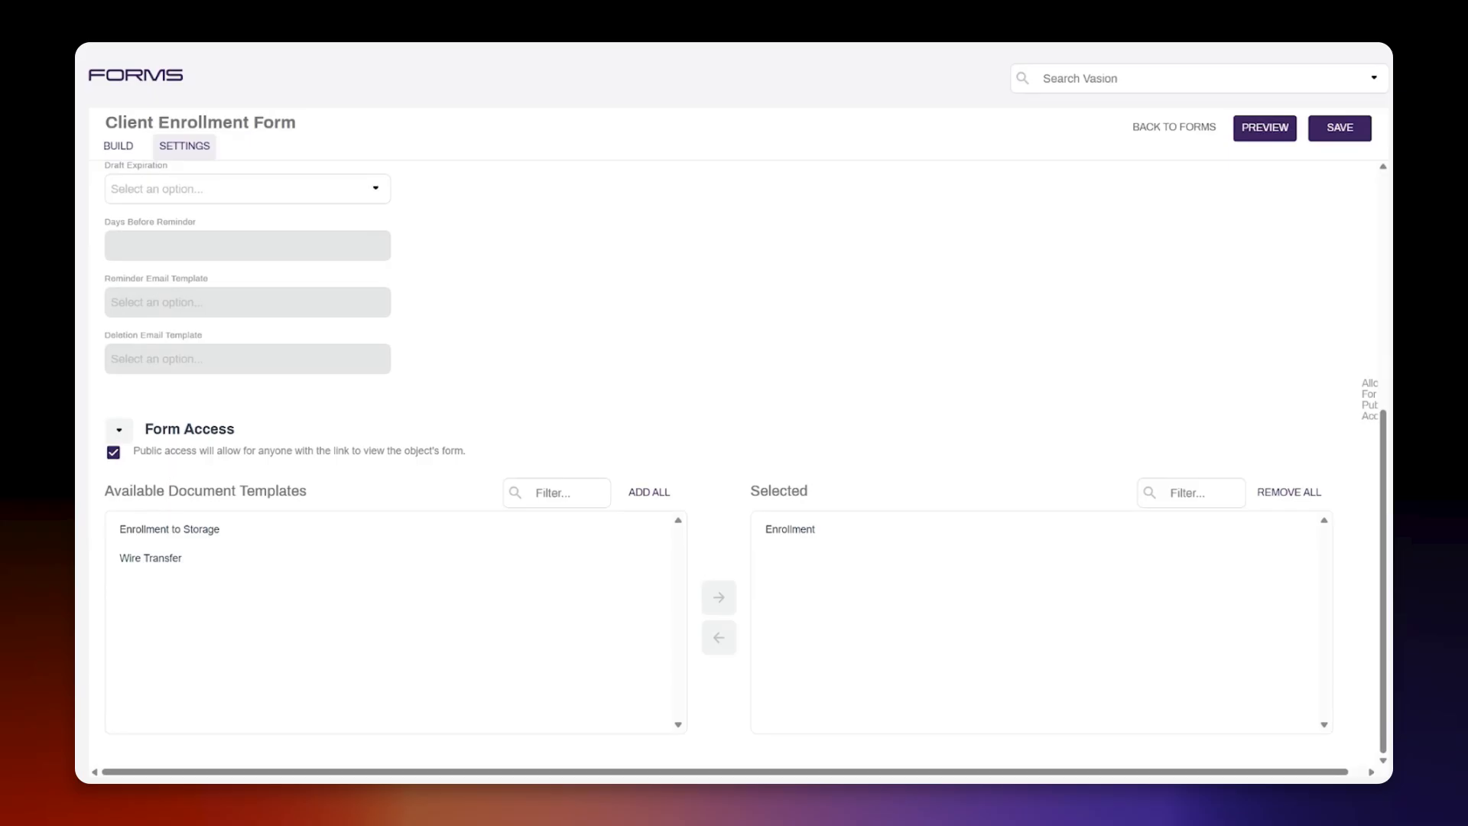
{"action": "scroll", "coordinate": [895, 342], "scroll_direction": "up", "scroll_amount": 5}
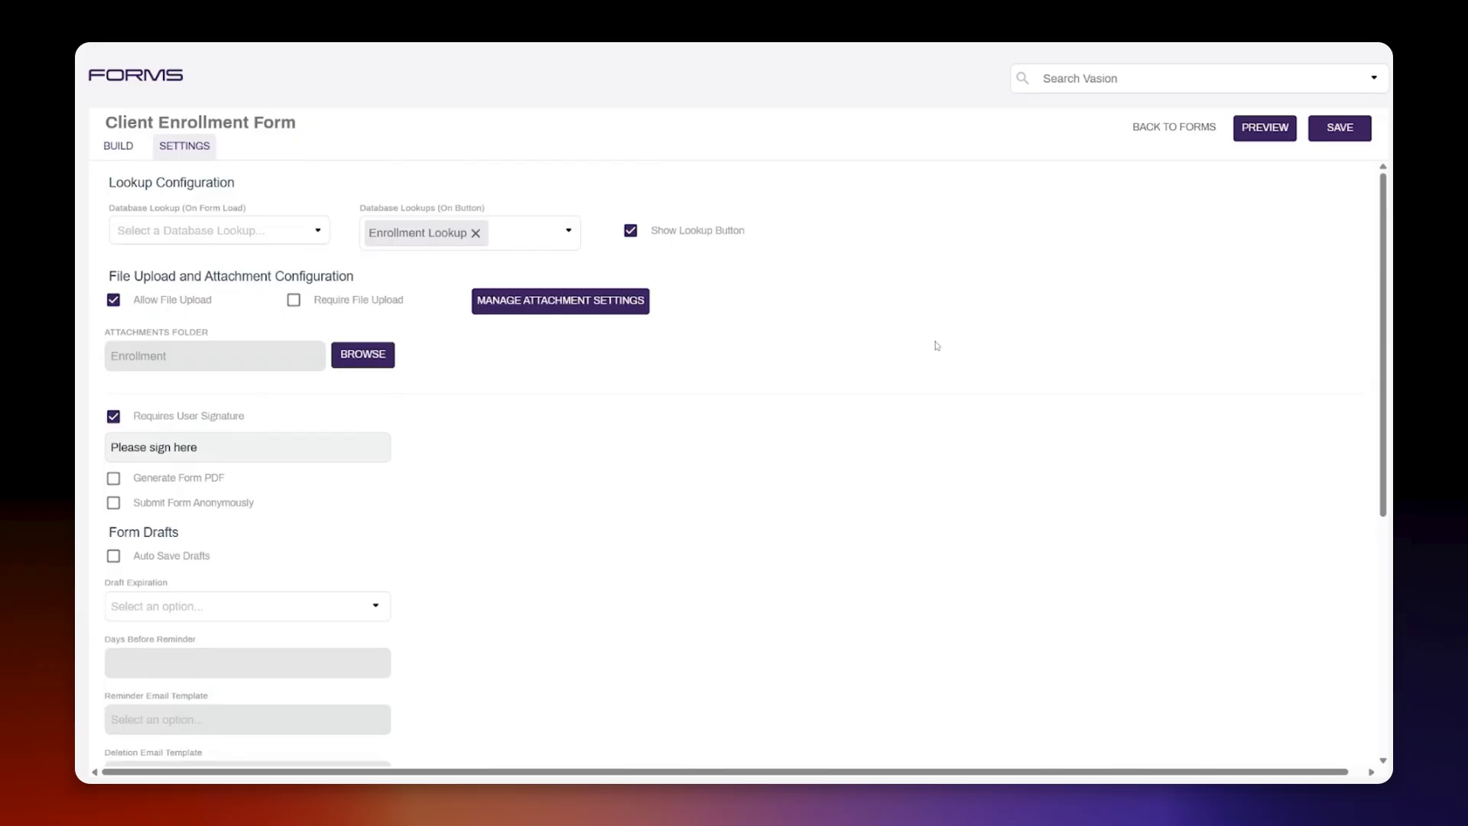
Save the form, then auto-fill the public form by looking up the client's Social Security Number
{"action": "left_click", "coordinate": [1358, 128]}
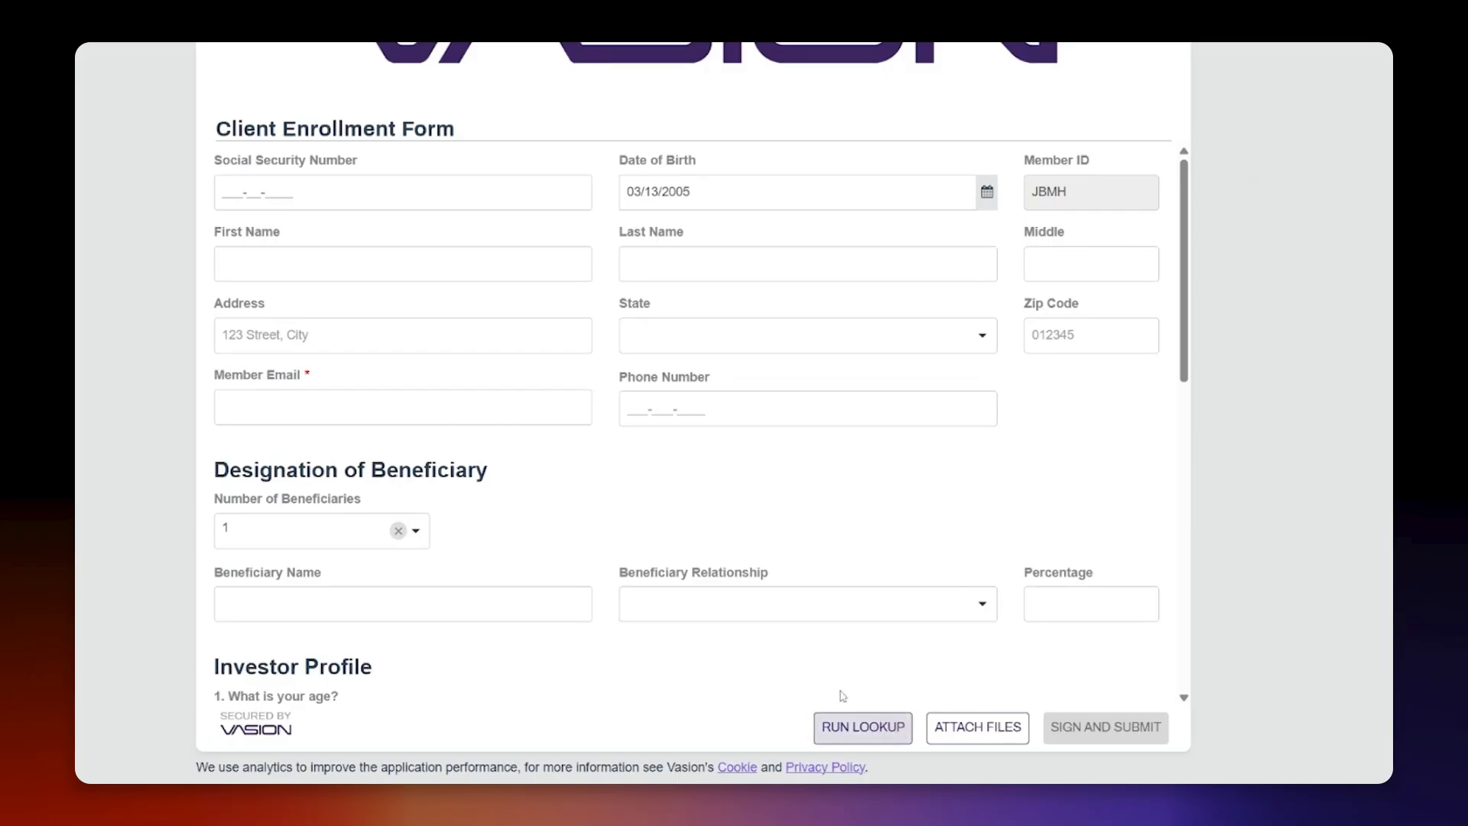
{"action": "left_click", "coordinate": [306, 192]}
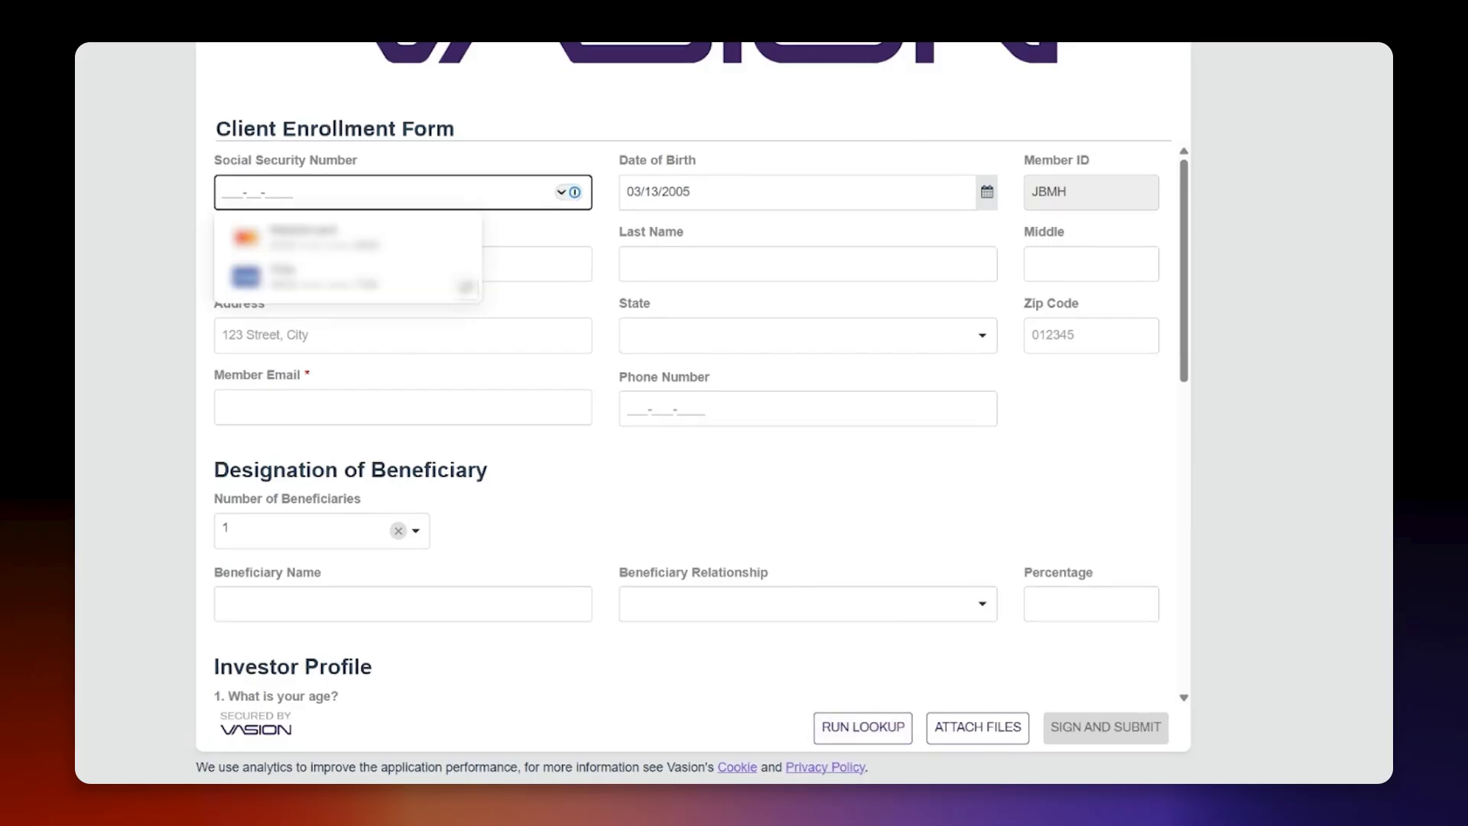
{"action": "type", "text": "111-11-1111"}
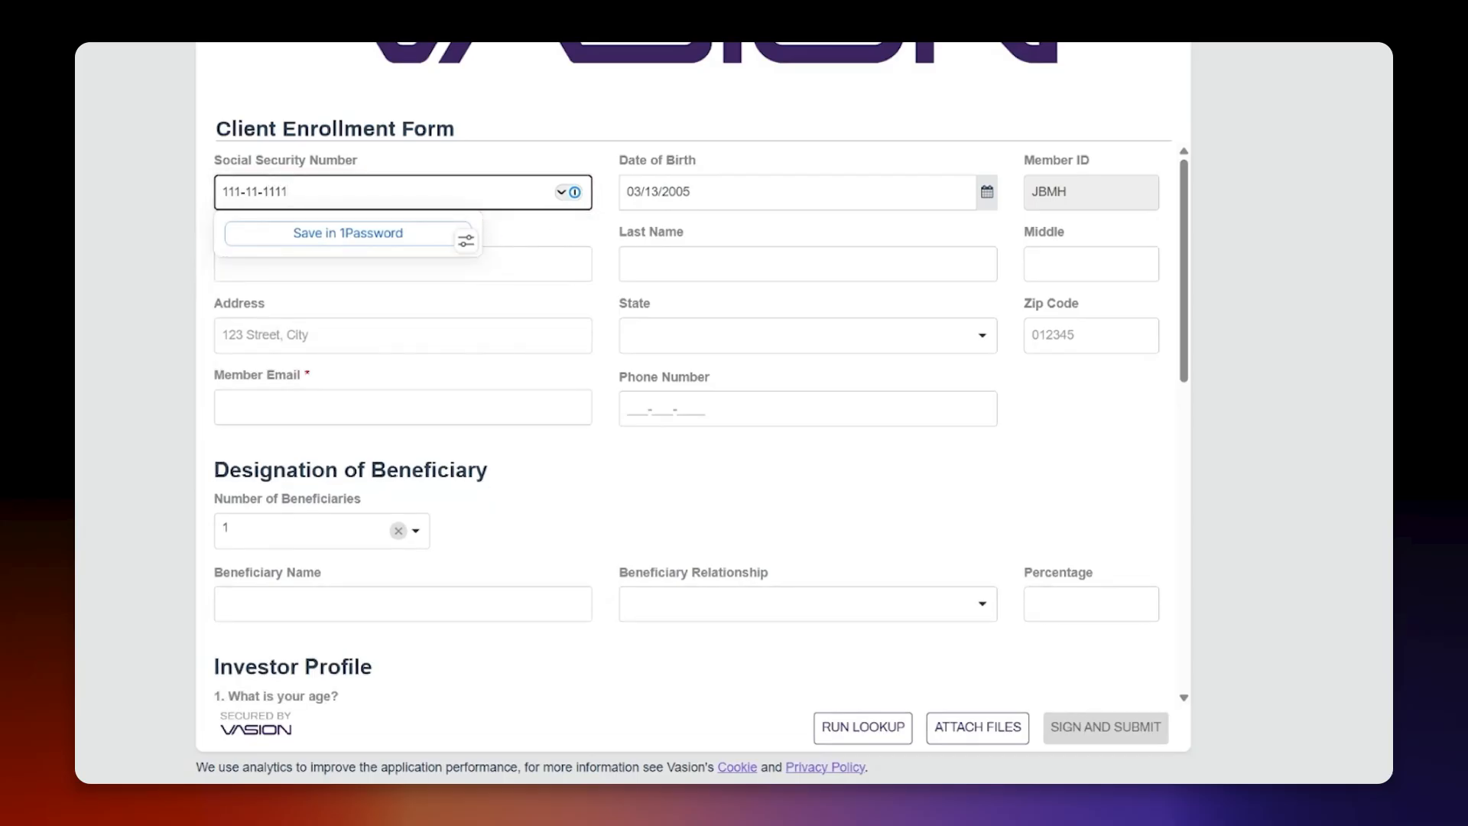
{"action": "left_click", "coordinate": [845, 730]}
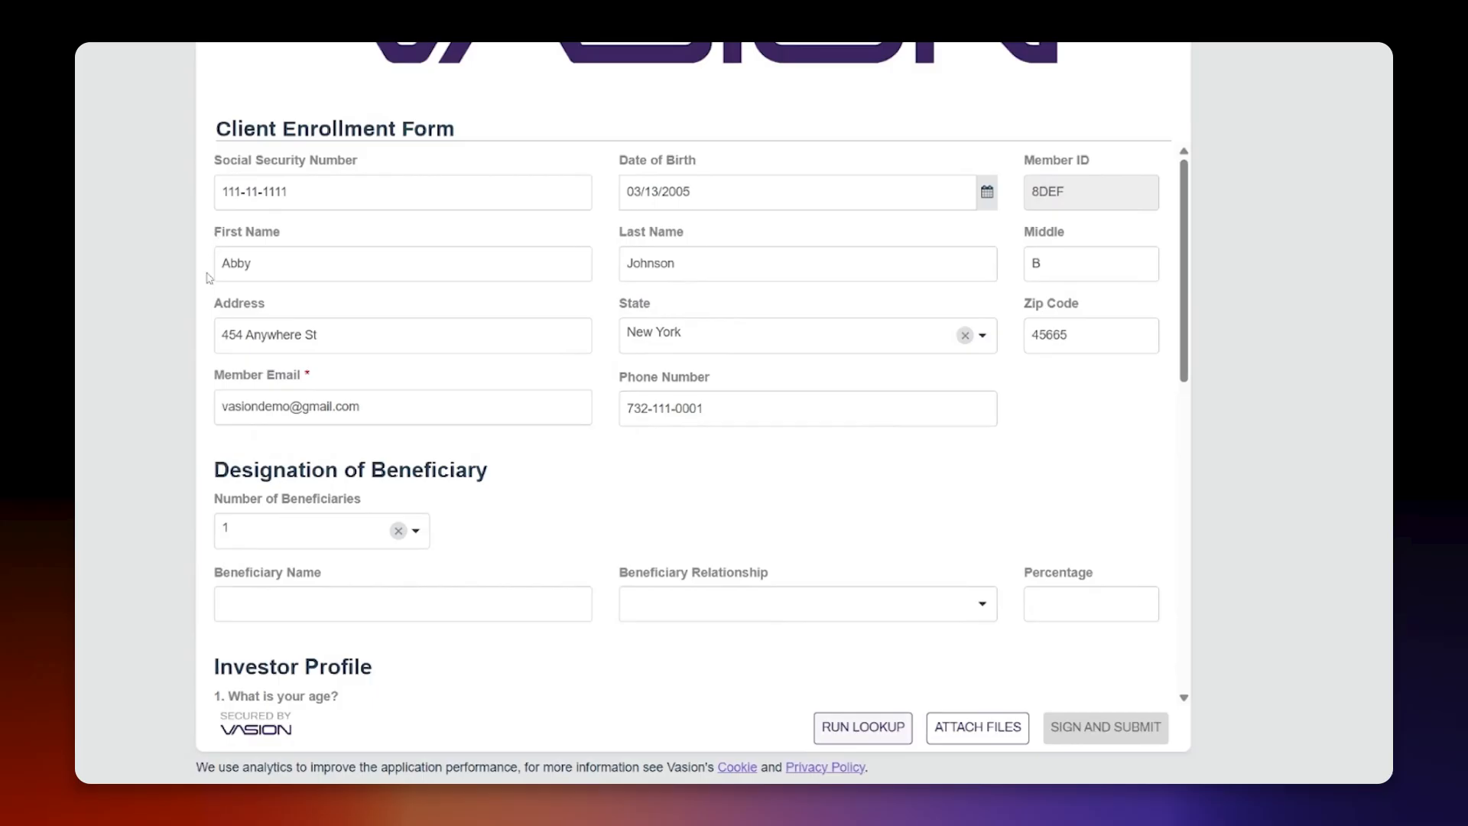
Enter the beneficiary's full name, relationship Daughter, at 100 percent
{"action": "scroll", "coordinate": [1010, 445], "scroll_direction": "down", "scroll_amount": 3}
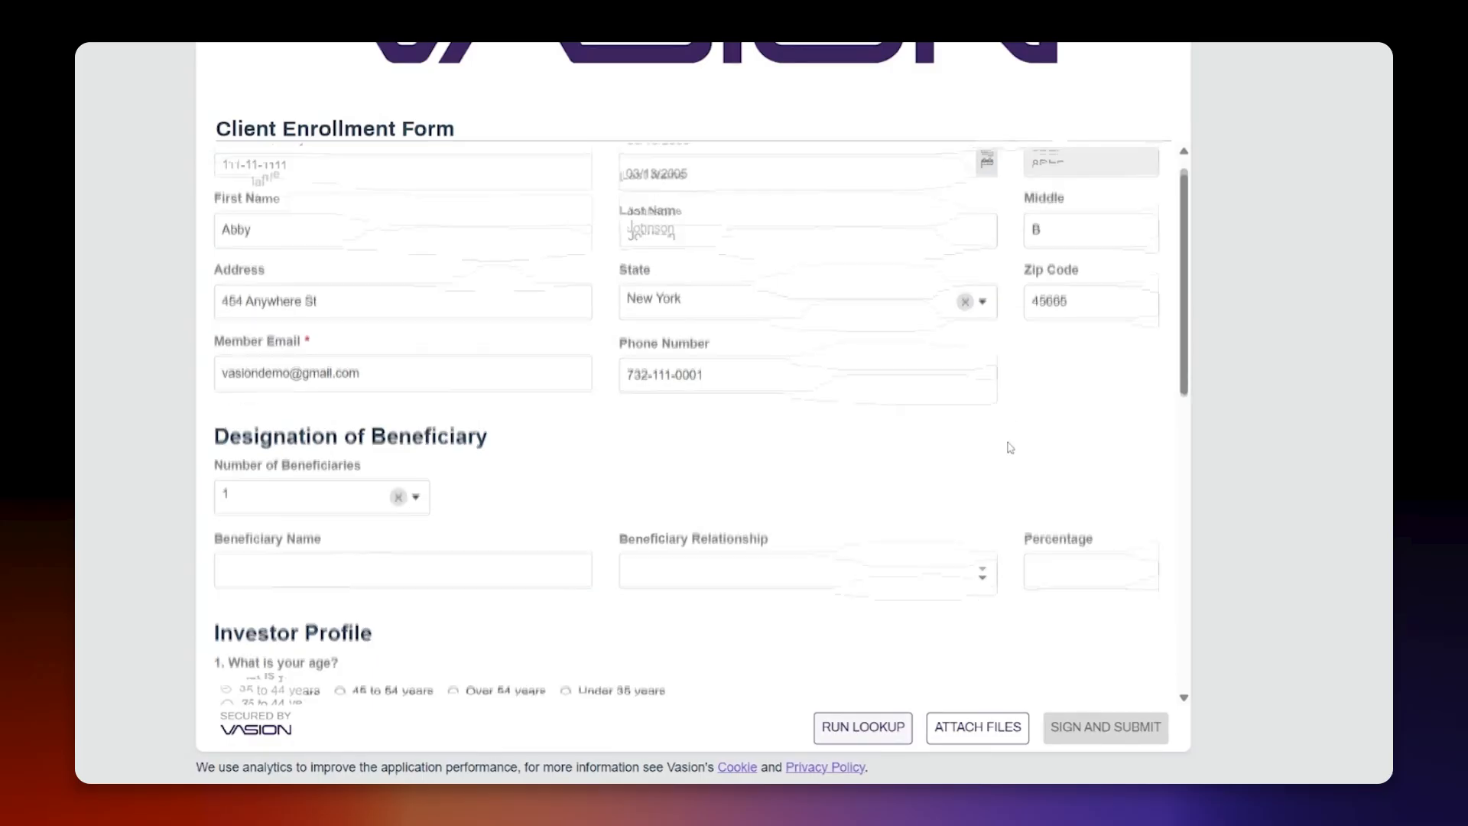
{"action": "left_click", "coordinate": [402, 336]}
{"action": "type", "text": "Bai"}
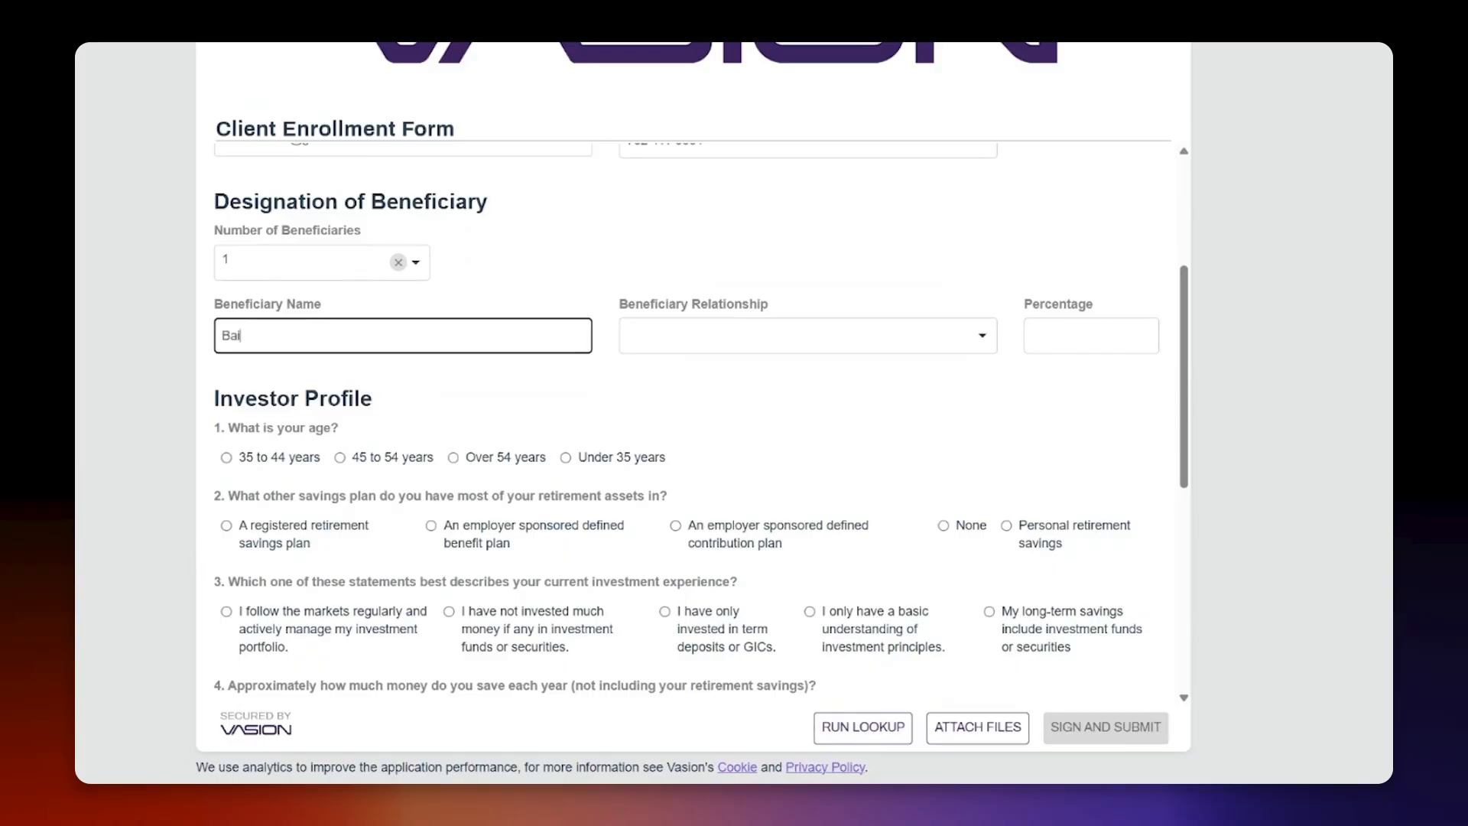
{"action": "type", "text": "lee Miller"}
{"action": "left_click", "coordinate": [782, 341]}
{"action": "left_click", "coordinate": [772, 390]}
{"action": "left_click", "coordinate": [1090, 336]}
{"action": "type", "text": "100"}
Answer the Investor Profile: Over 54, employer defined benefit plan, 5% to 10%, $91000–$120000, 8 to 10 years
{"action": "left_click", "coordinate": [489, 458]}
{"action": "left_click", "coordinate": [508, 526]}
{"action": "scroll", "coordinate": [609, 565], "scroll_direction": "down", "scroll_amount": 2}
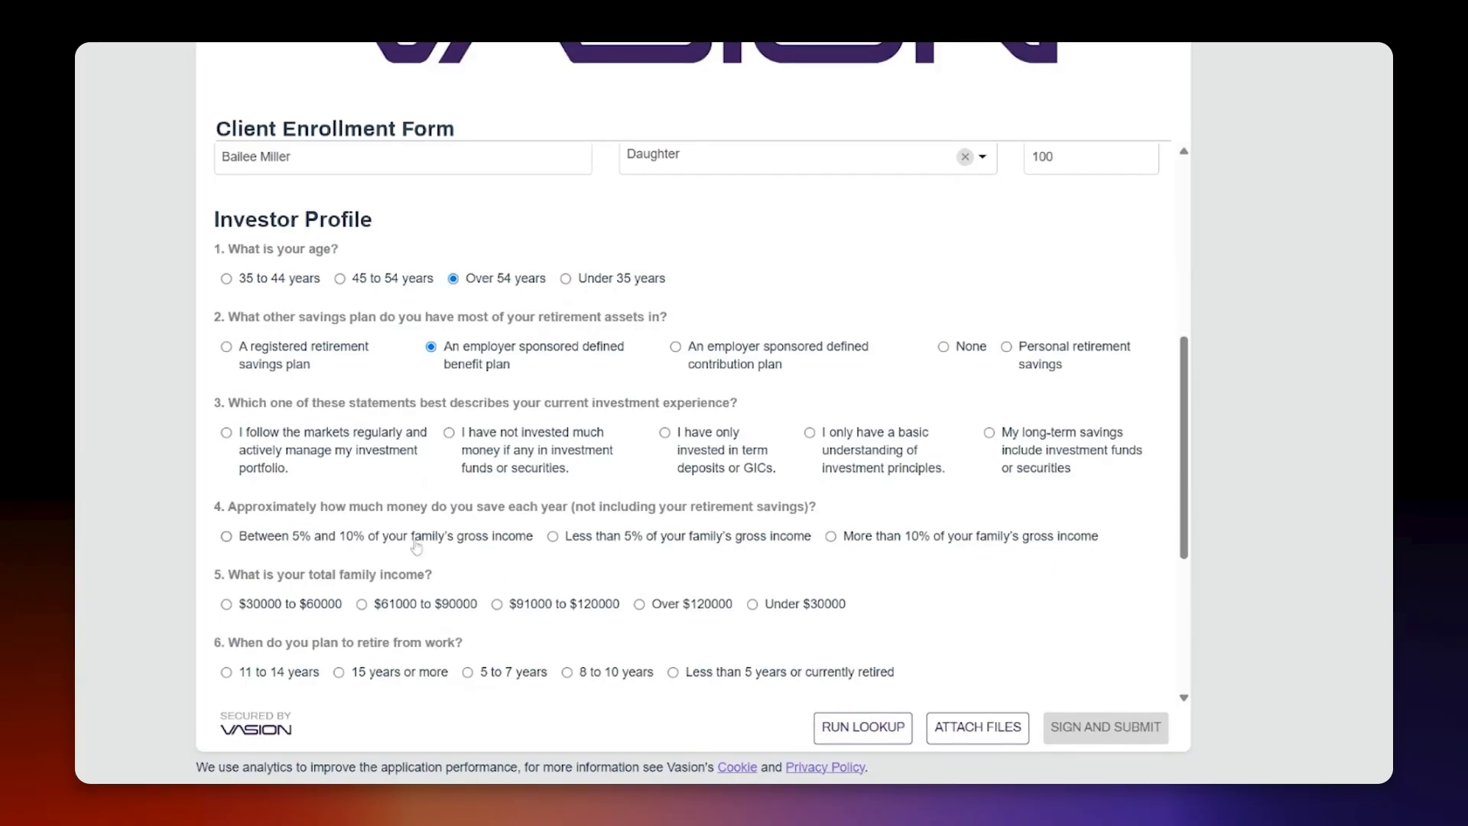
{"action": "left_click", "coordinate": [414, 540]}
{"action": "left_click", "coordinate": [544, 603]}
{"action": "left_click", "coordinate": [590, 674]}
{"action": "scroll", "coordinate": [759, 552], "scroll_direction": "down", "scroll_amount": 3}
{"action": "scroll", "coordinate": [763, 455], "scroll_direction": "down", "scroll_amount": 1}
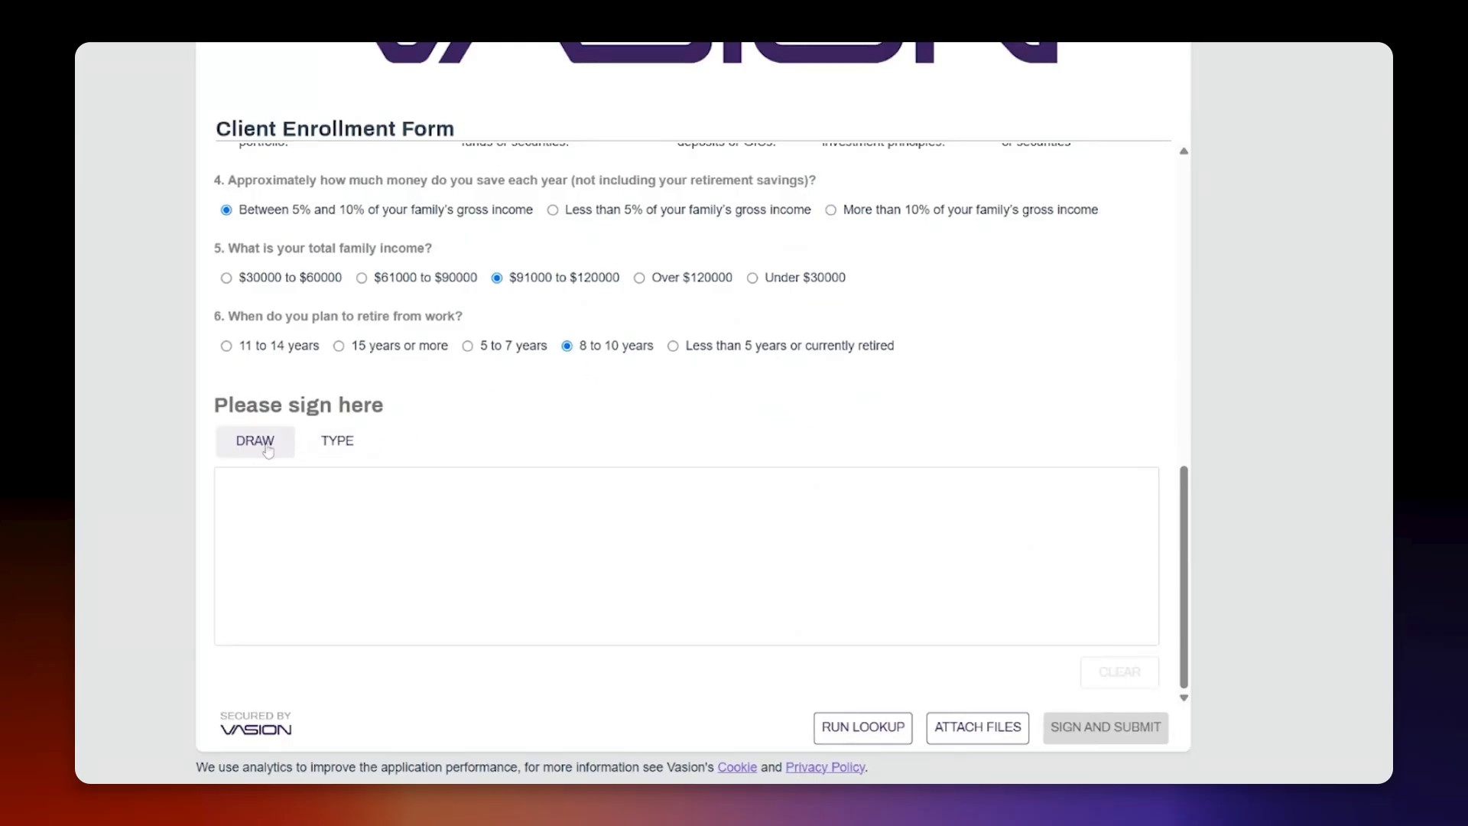
Sign with the client's typed name instead of a drawn signature, then submit and accept the legal agreement
{"action": "mouse_move", "coordinate": [252, 520]}
{"action": "left_mouse_down"}
{"action": "mouse_move", "coordinate": [271, 583]}
{"action": "mouse_move", "coordinate": [331, 562]}
{"action": "mouse_move", "coordinate": [616, 582]}
{"action": "left_mouse_up"}
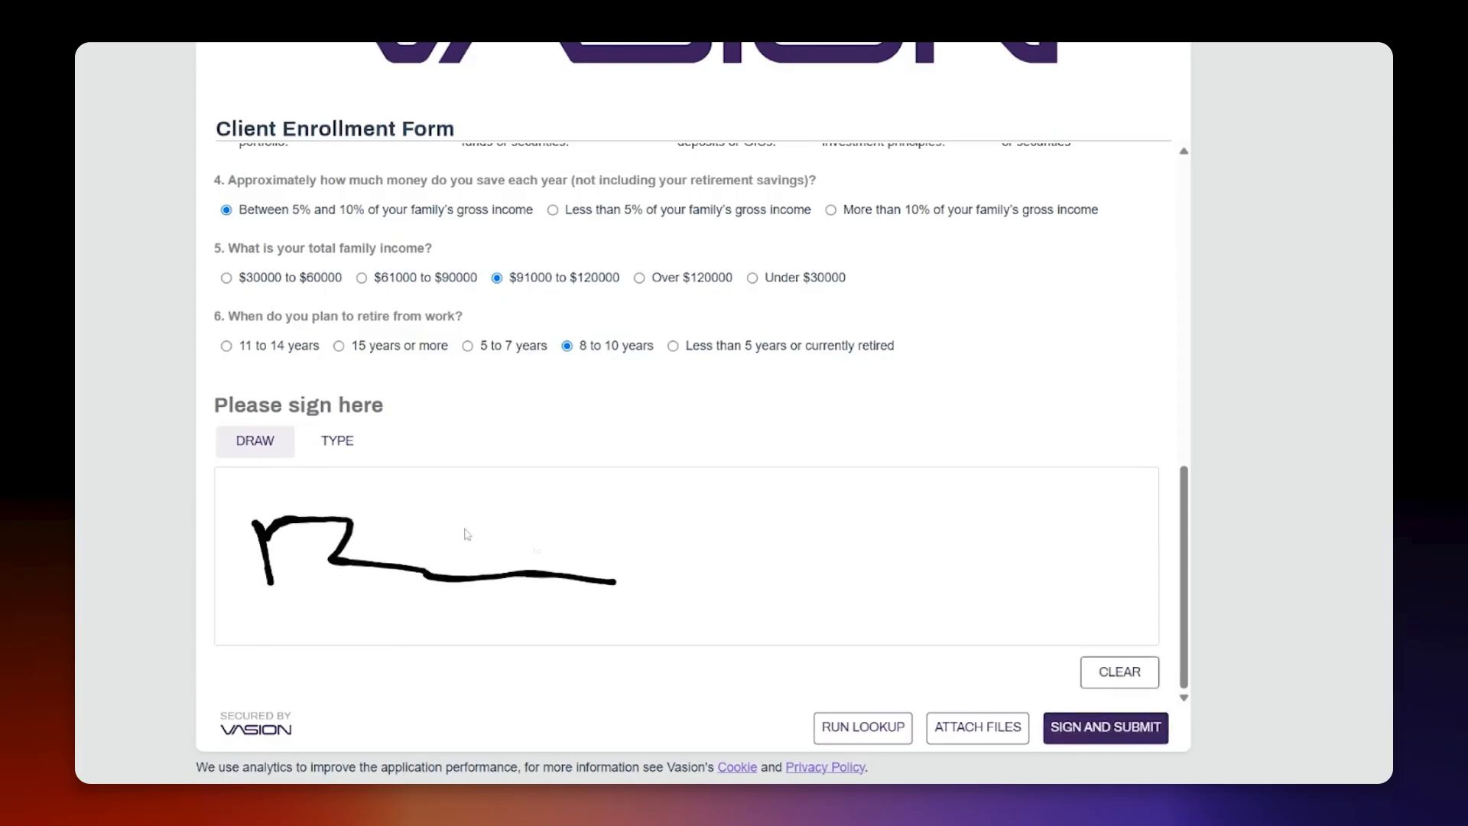
{"action": "left_click", "coordinate": [337, 440]}
{"action": "type", "text": "Bailee Mille"}
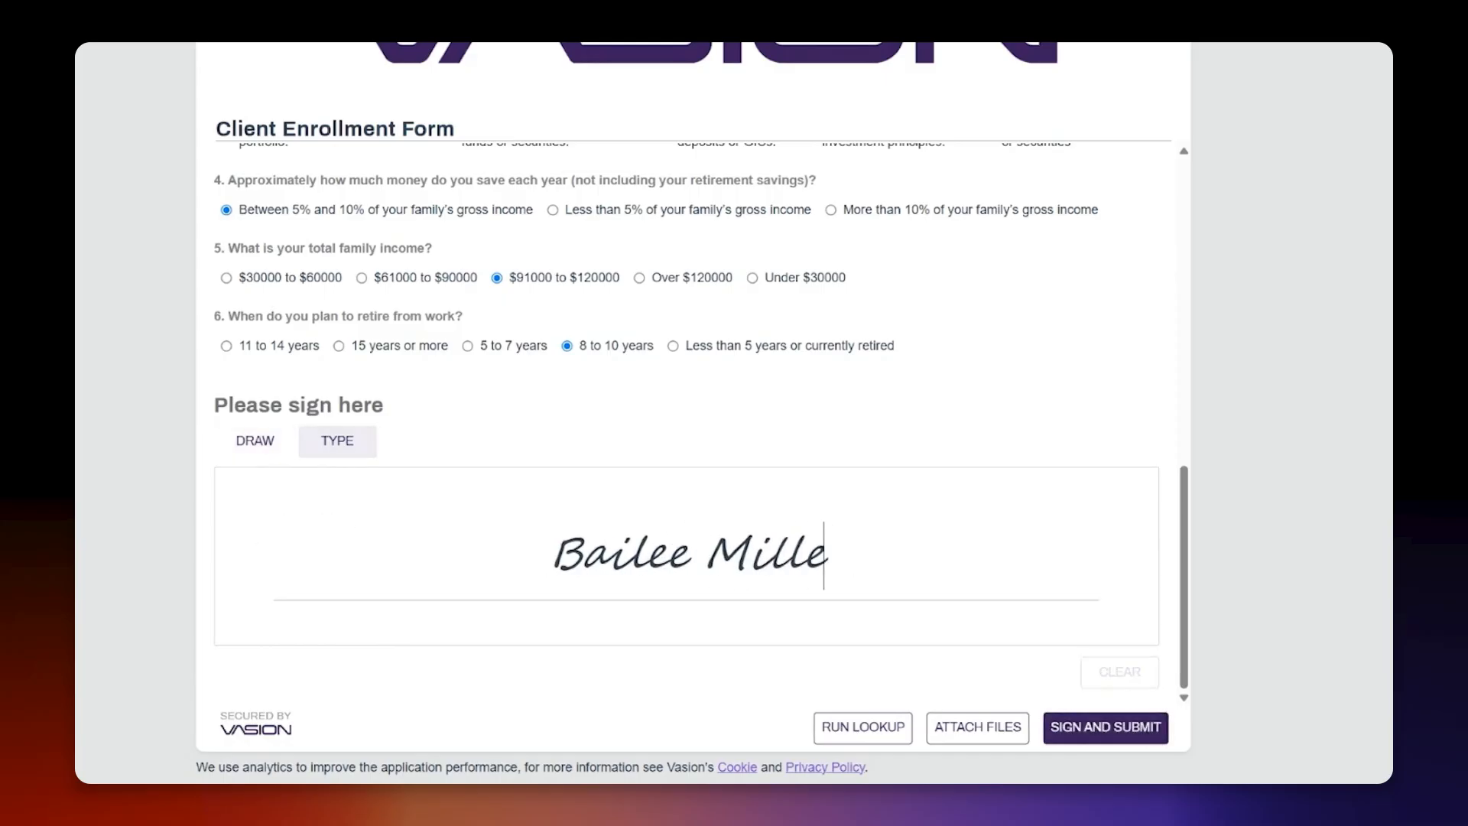
{"action": "type", "text": "r"}
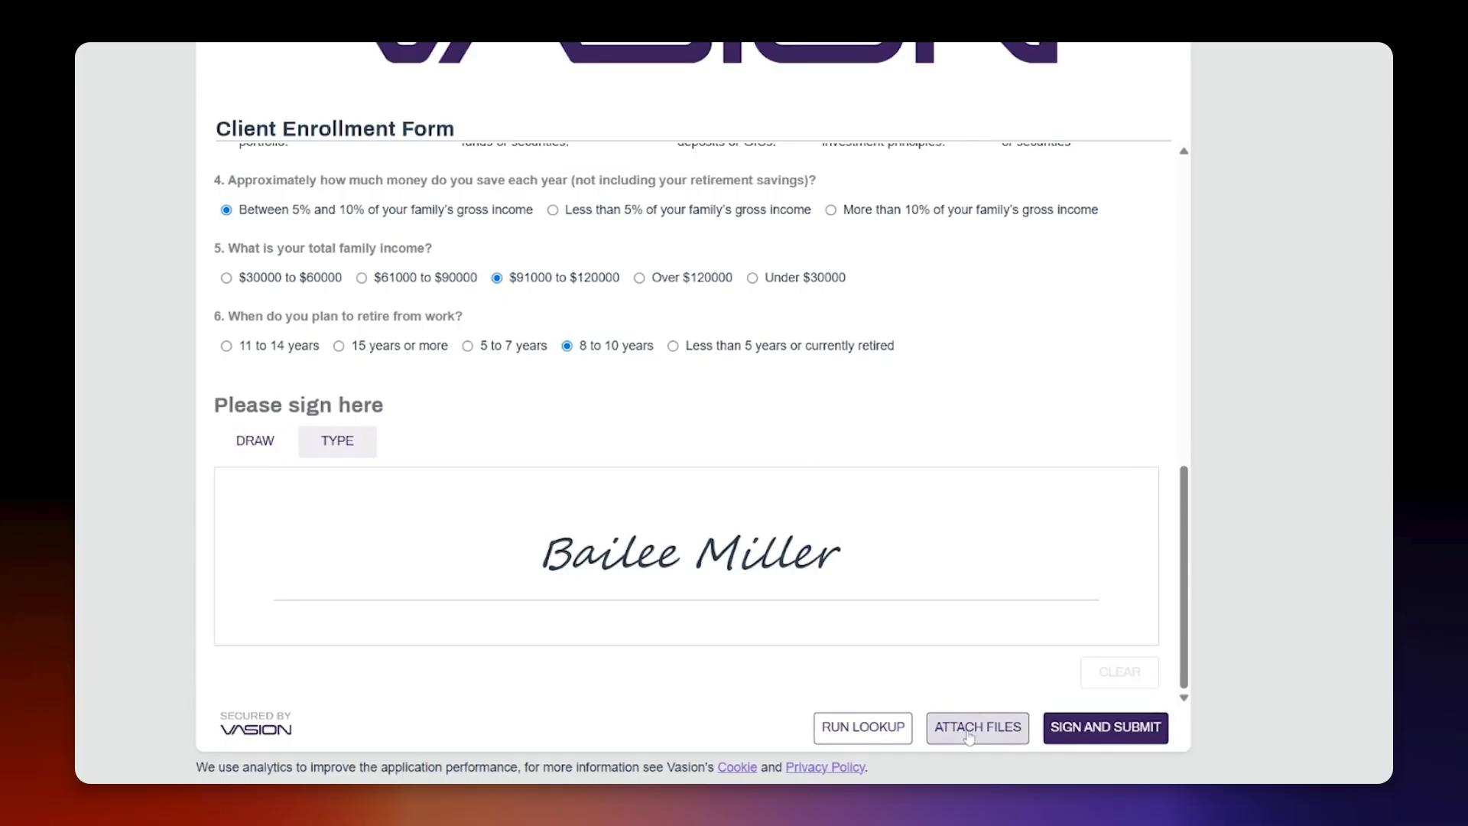
{"action": "left_click", "coordinate": [1115, 728]}
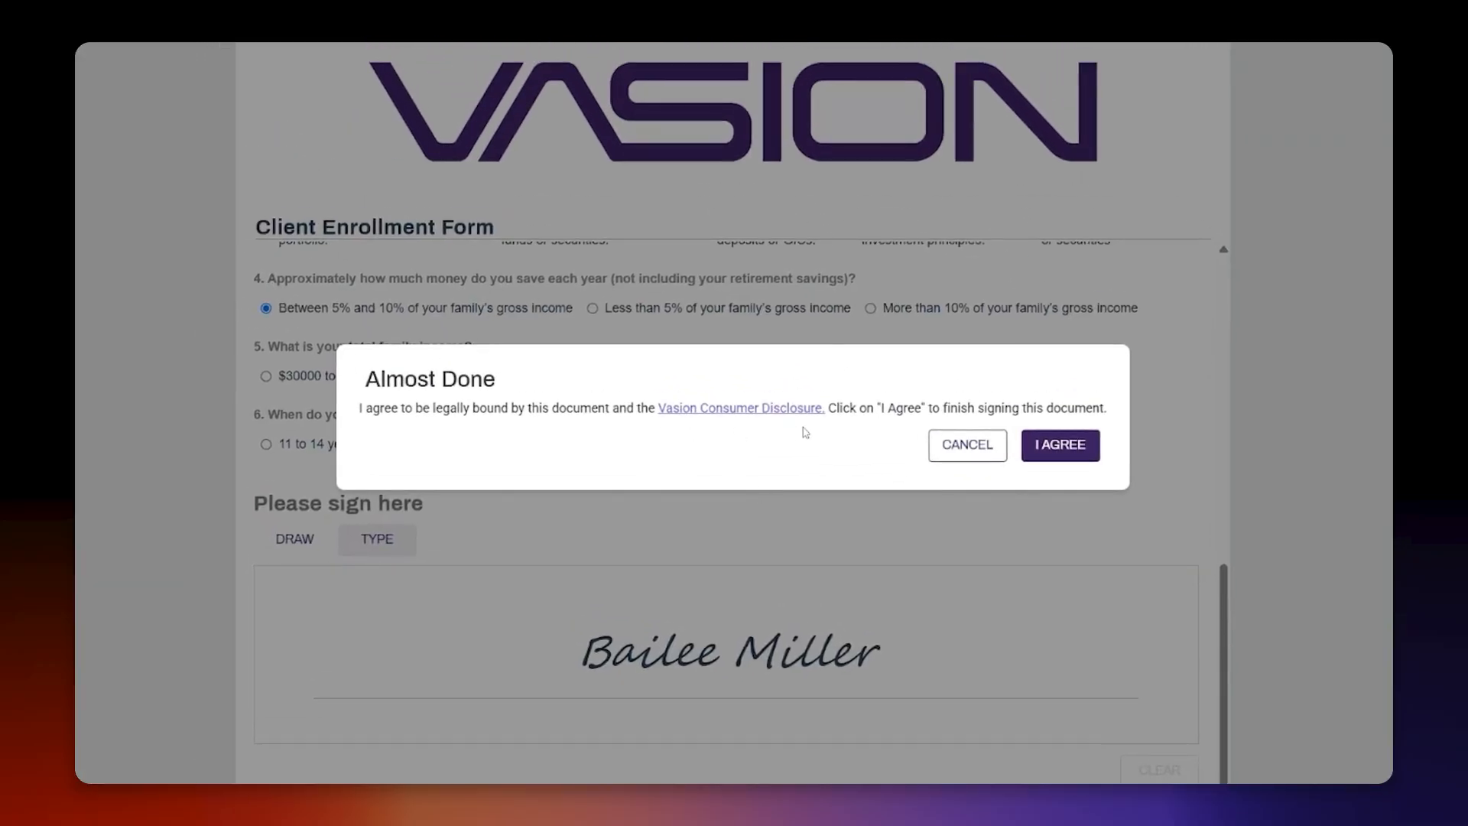
{"action": "left_click", "coordinate": [1081, 449]}
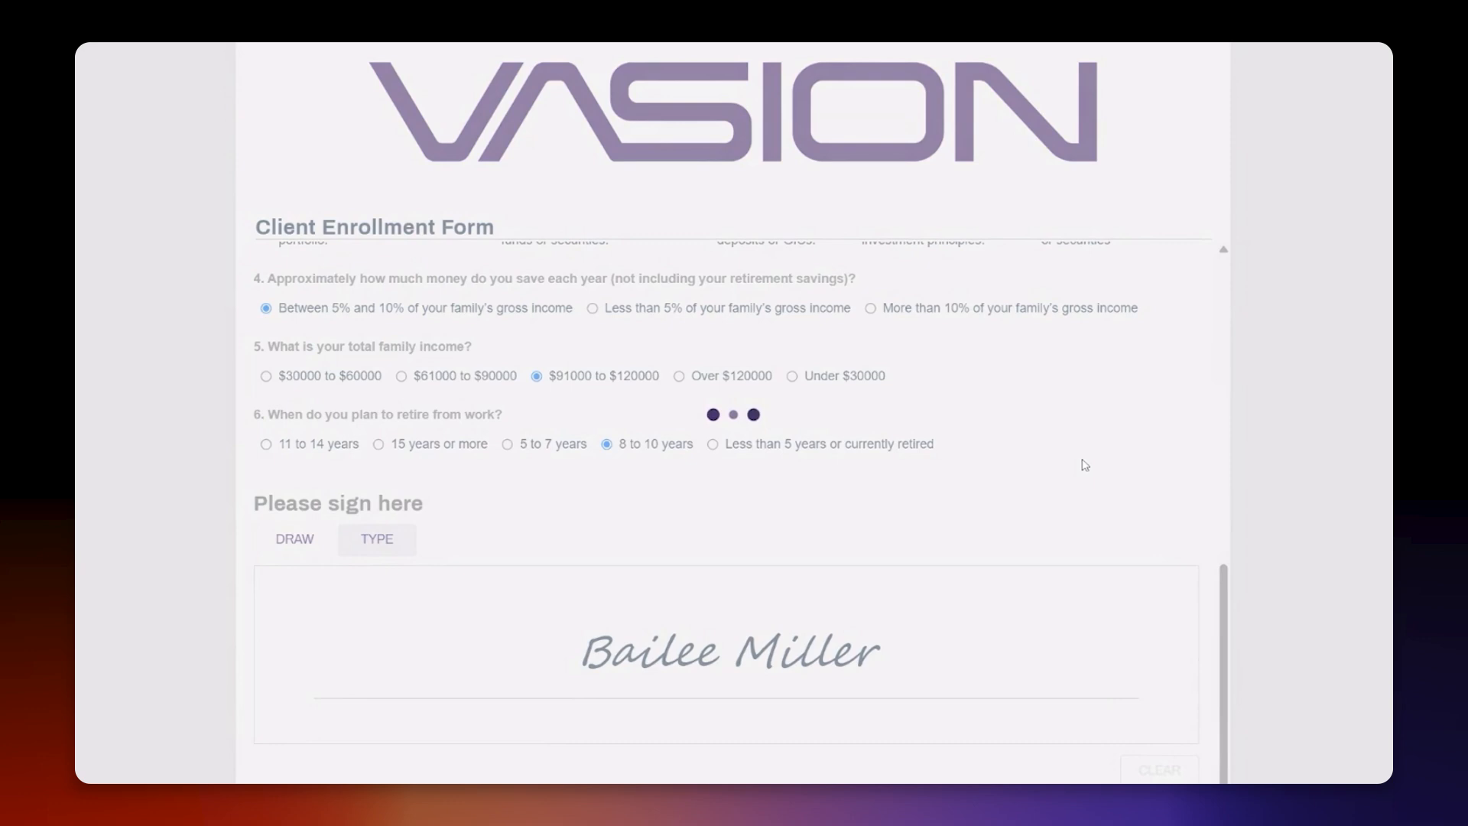